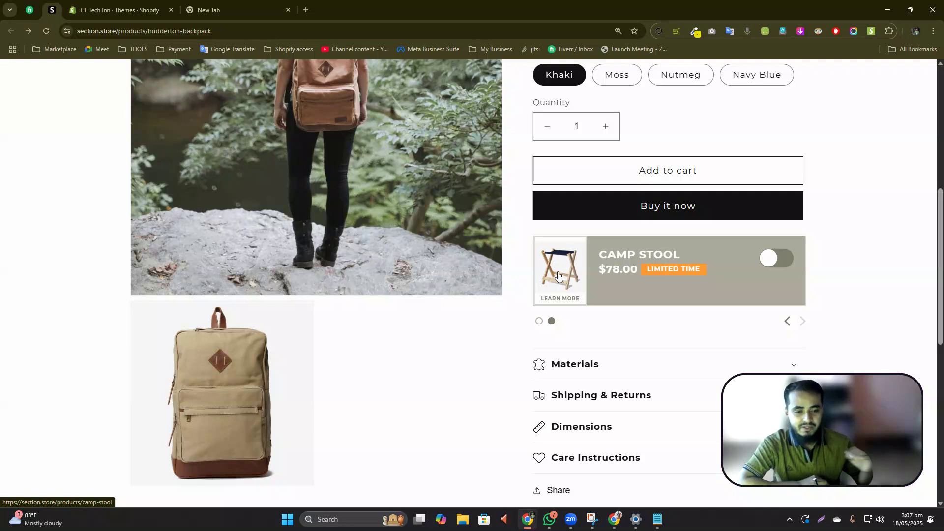
# Step: Browse back and forth through the product add-on slider below the demo backpack's purchase options
pyautogui.click(787, 321)
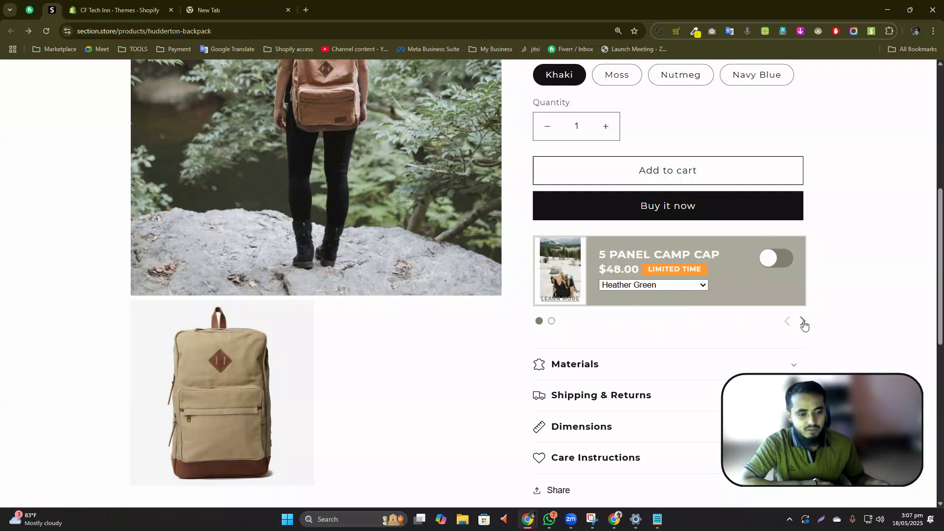
pyautogui.click(803, 323)
pyautogui.click(788, 321)
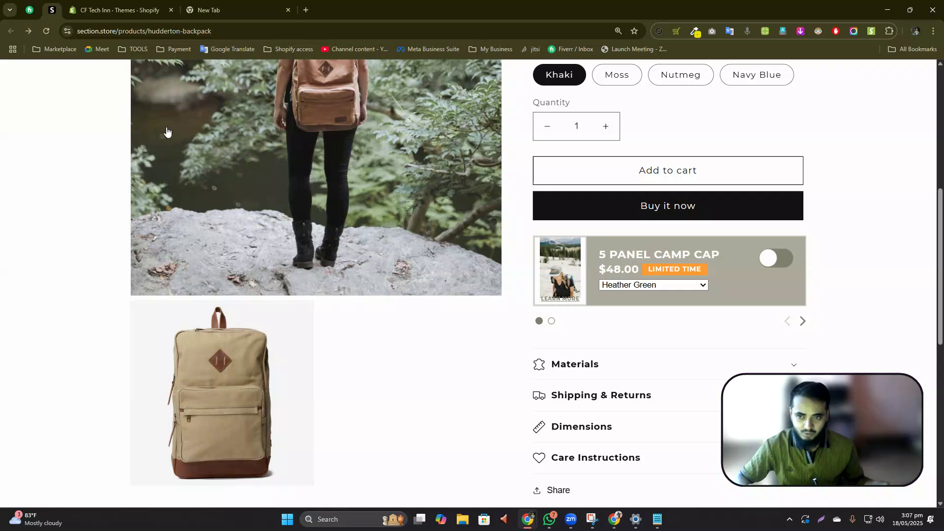
# Step: Switch to the Shopify admin and open the Premium-theme-source customizer on the Default product template
pyautogui.hotkey('ctrl', 'Tab')
pyautogui.scroll(-1, 206, 294)
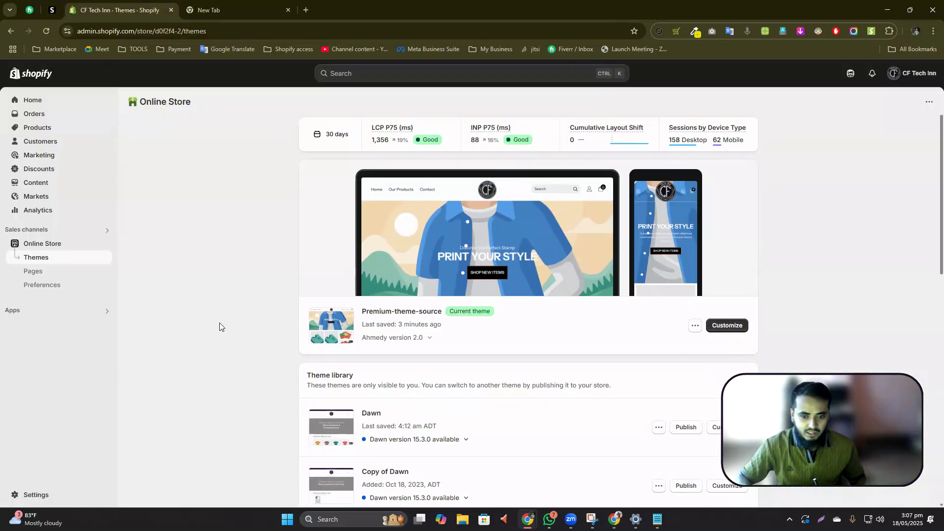
pyautogui.scroll(-2, 219, 304)
pyautogui.scroll(3, 219, 302)
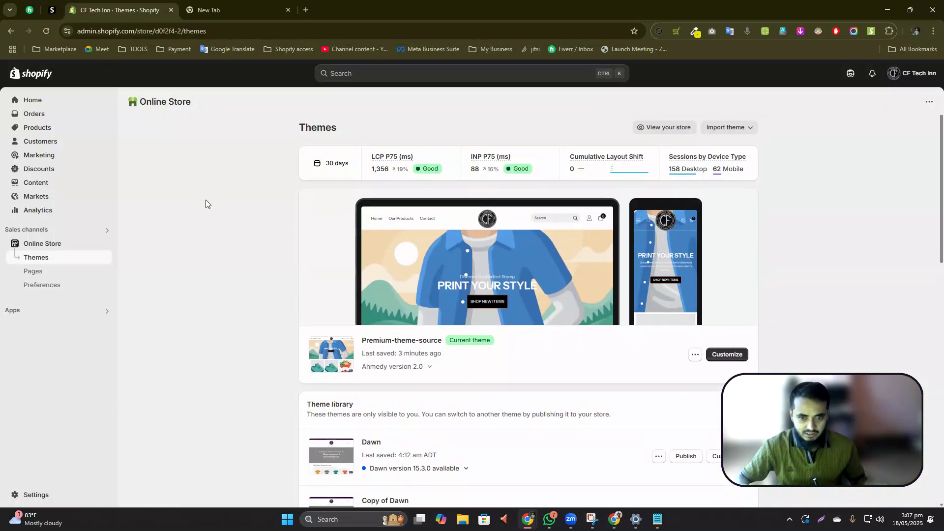
pyautogui.scroll(-1, 250, 186)
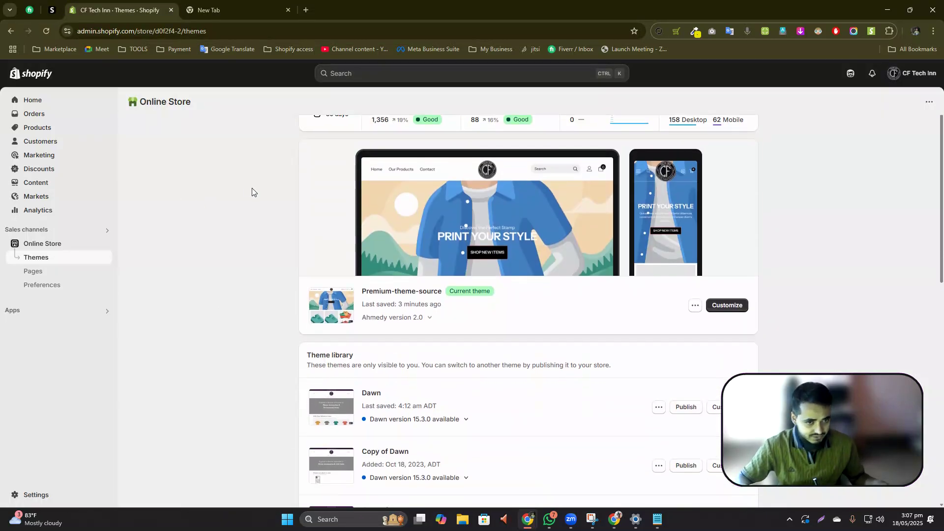
pyautogui.click(718, 306)
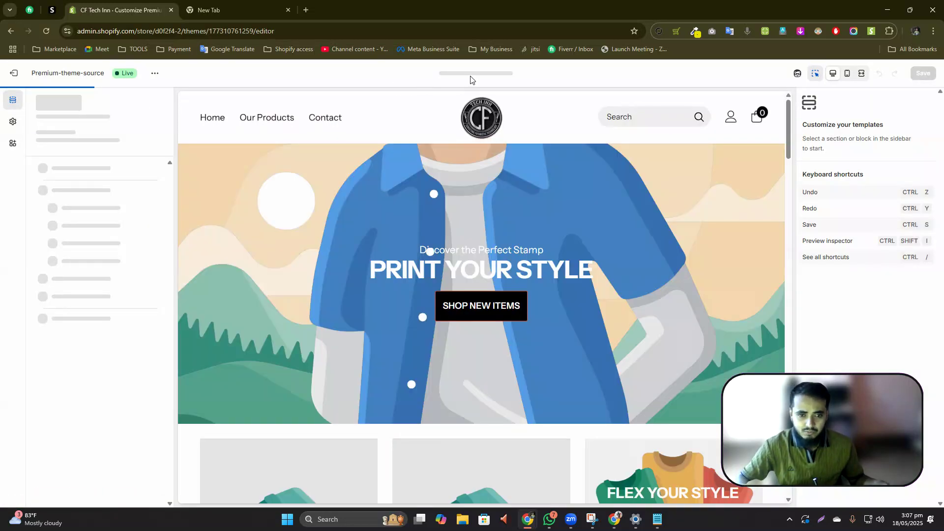
pyautogui.click(484, 73)
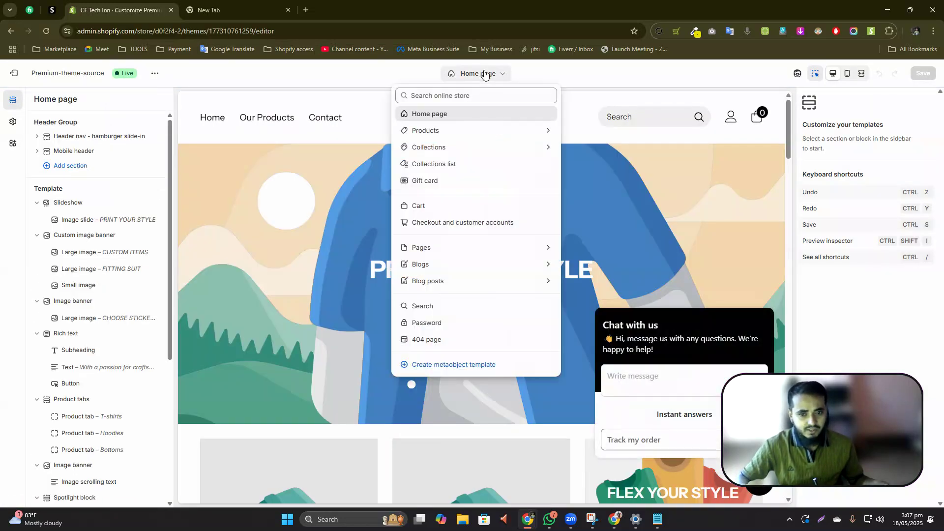
pyautogui.click(432, 131)
pyautogui.click(431, 139)
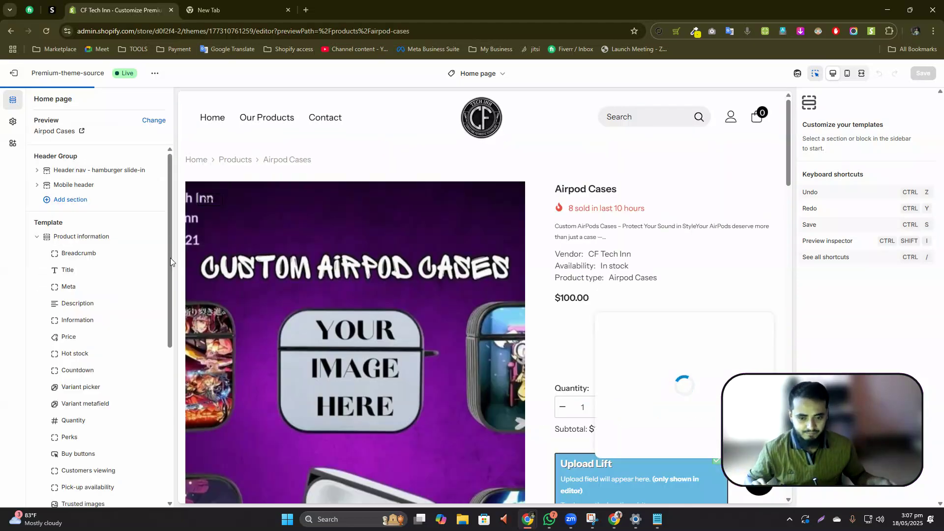
# Step: Examine the Airpod Cases product page preview and compare its area below the purchase options with the demo store's add-on block
pyautogui.scroll(-5, 498, 300)
pyautogui.scroll(-5, 474, 145)
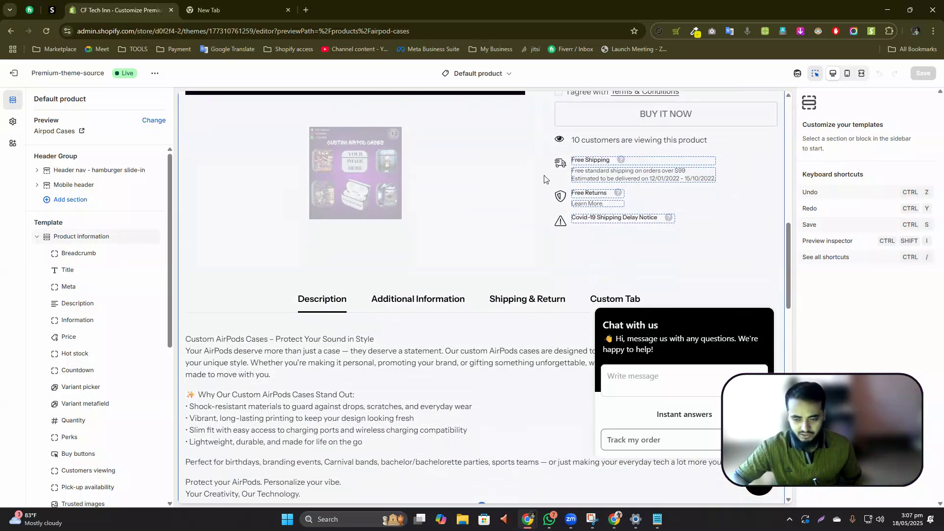
pyautogui.scroll(-10, 443, 191)
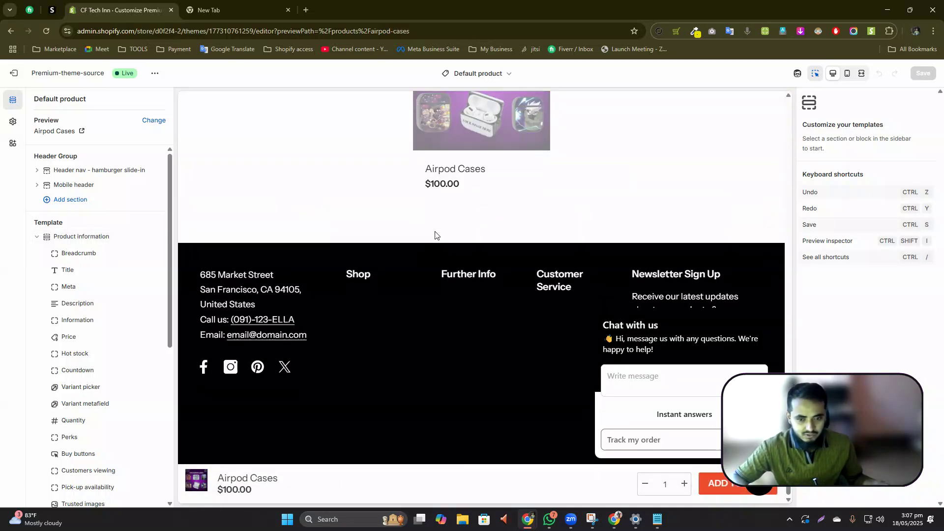
pyautogui.scroll(1, 435, 235)
pyautogui.scroll(5, 425, 238)
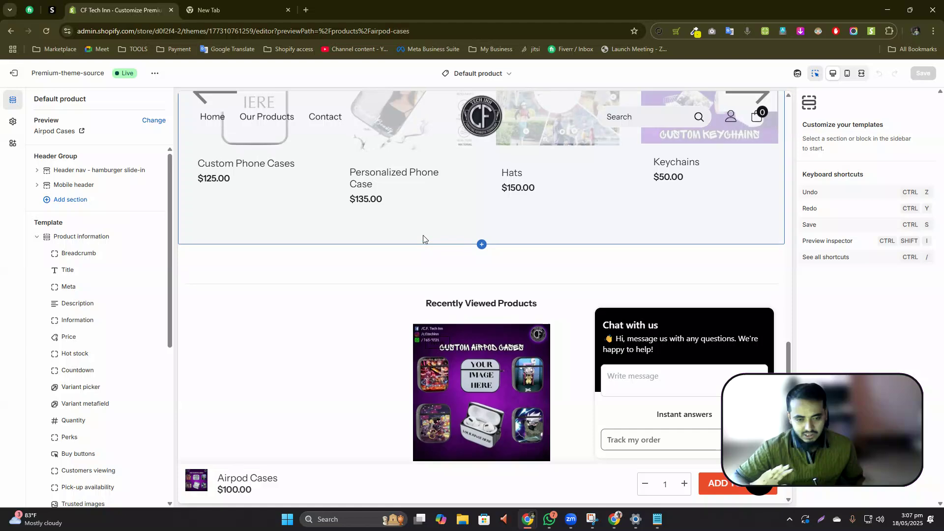
pyautogui.scroll(10, 423, 239)
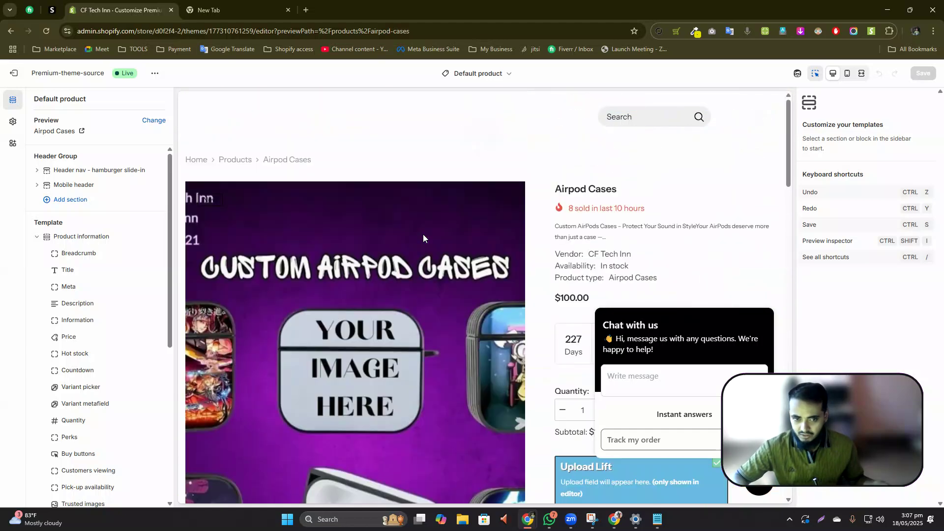
pyautogui.scroll(-9, 423, 234)
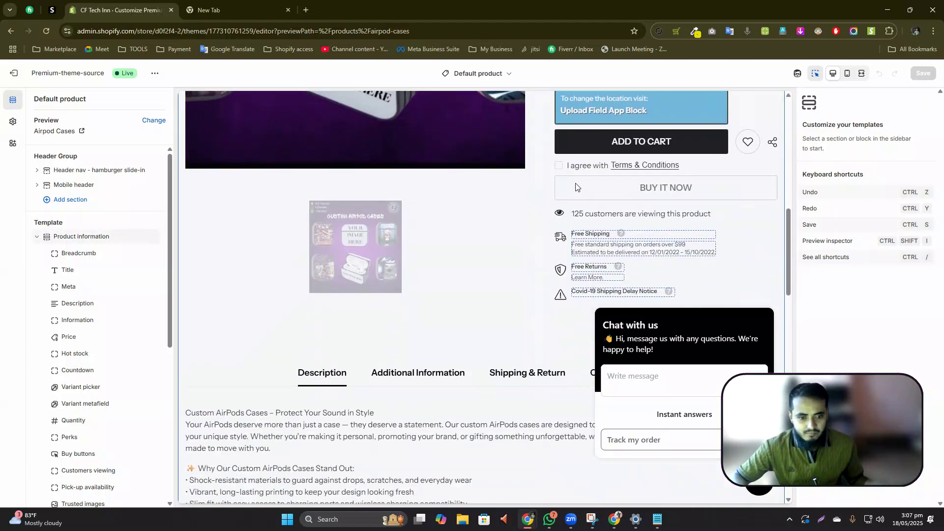
pyautogui.scroll(-1, 585, 187)
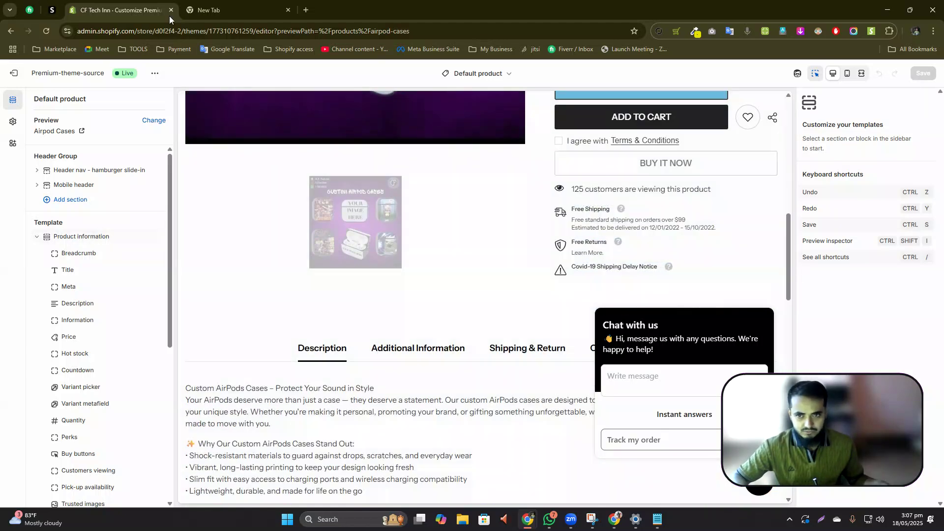
pyautogui.click(51, 10)
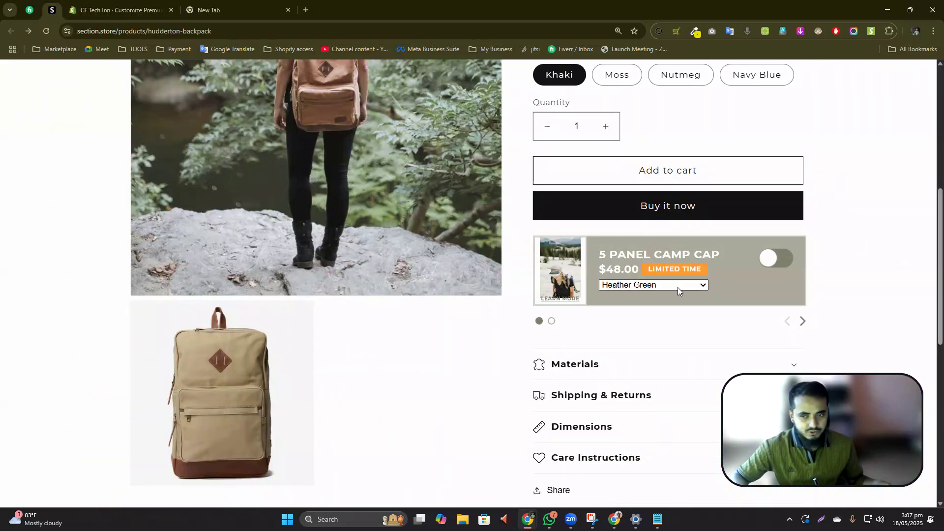
pyautogui.click(133, 6)
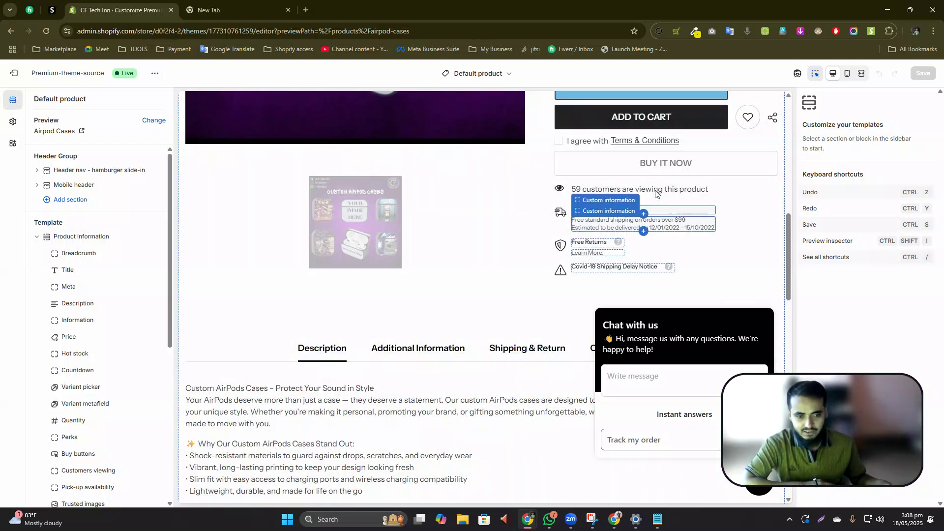
# Step: Open the code editor for Premium-theme-source and collapse the layout and templates folders
pyautogui.click(156, 74)
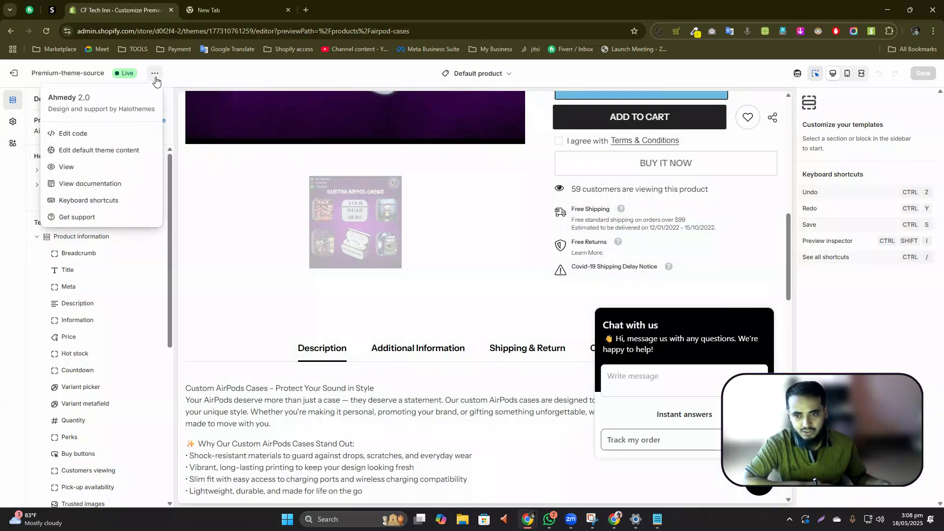
pyautogui.click(73, 134)
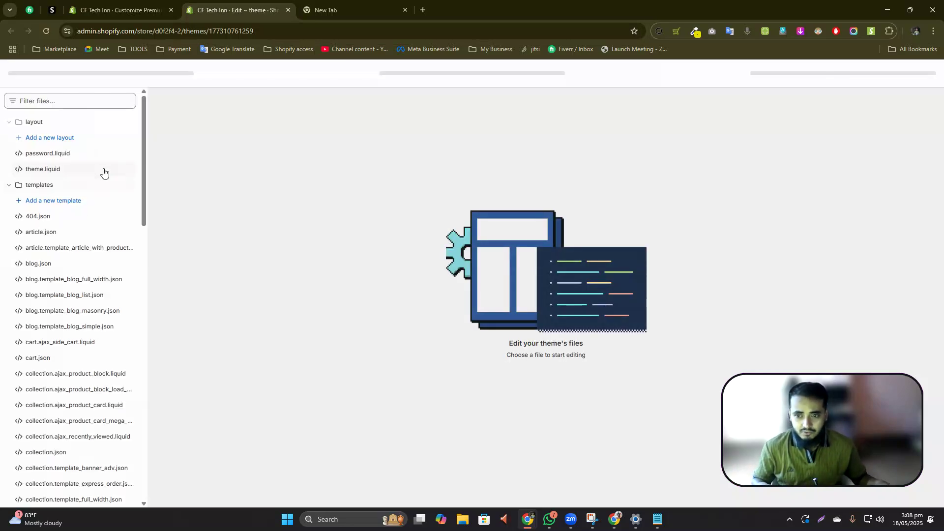
pyautogui.scroll(-15, 74, 181)
pyautogui.scroll(15, 67, 192)
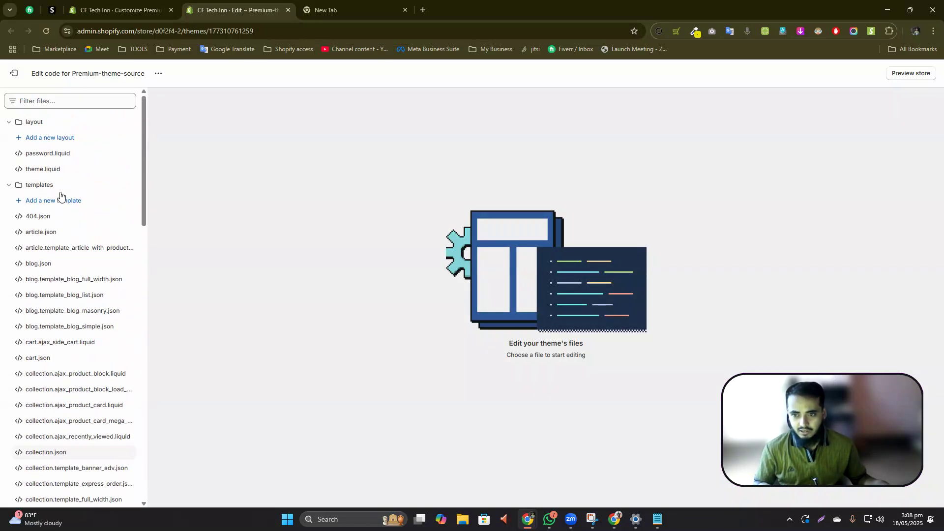
pyautogui.click(9, 185)
pyautogui.click(9, 122)
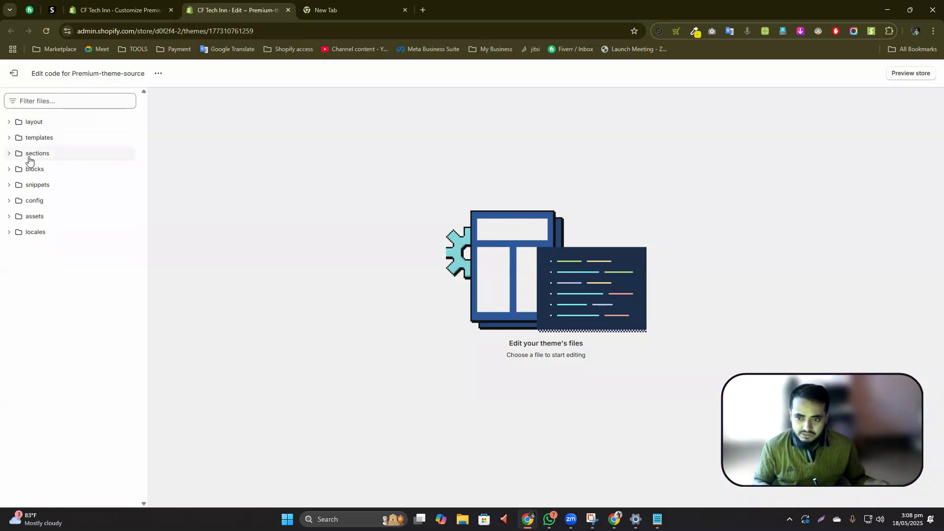
# Step: Create a new liquid section file named ssproductsaddon-2 in the theme's sections folder
pyautogui.click(8, 156)
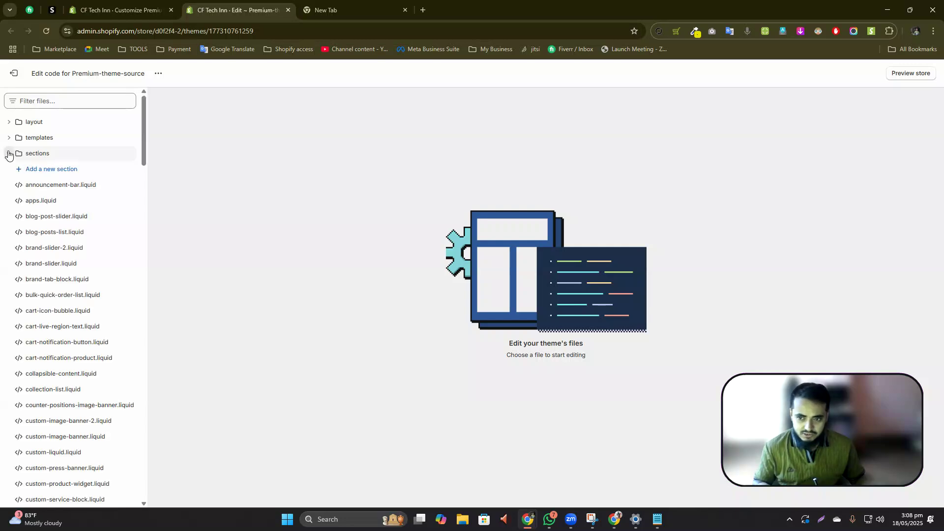
pyautogui.click(67, 169)
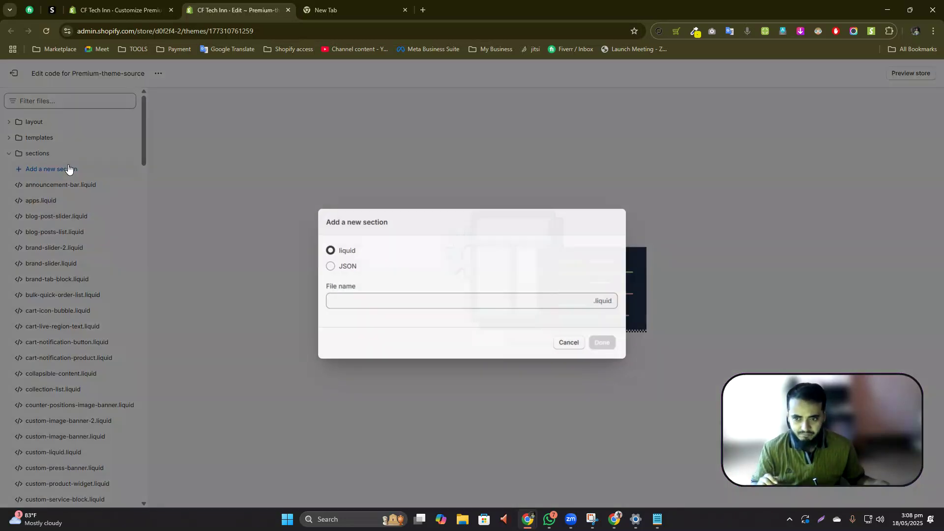
pyautogui.click(361, 299)
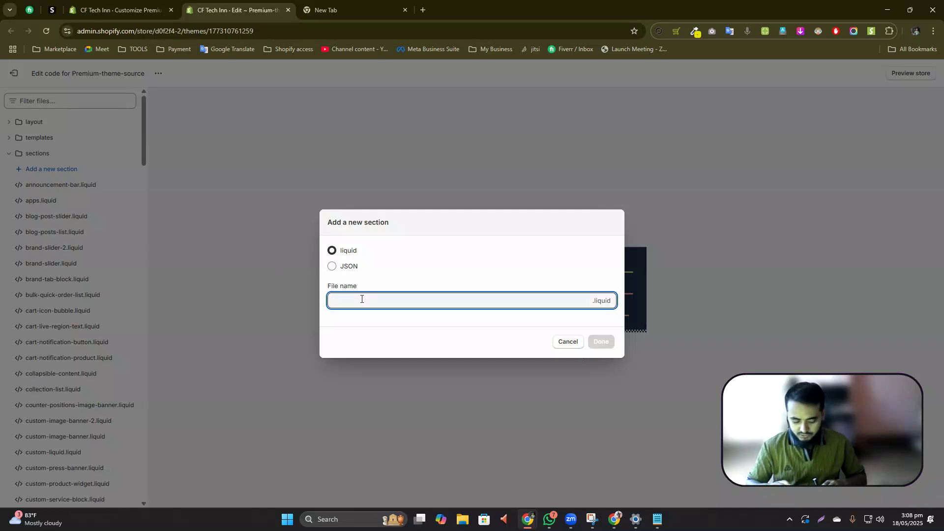
pyautogui.write('pro')
pyautogui.press('BackSpace')
pyautogui.press('BackSpace')
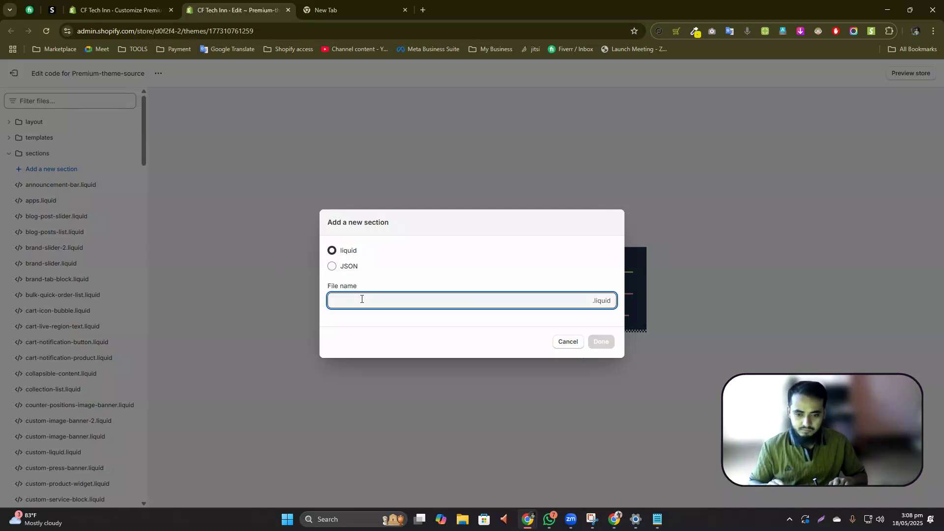
pyautogui.write('ssproductsaddon-2')
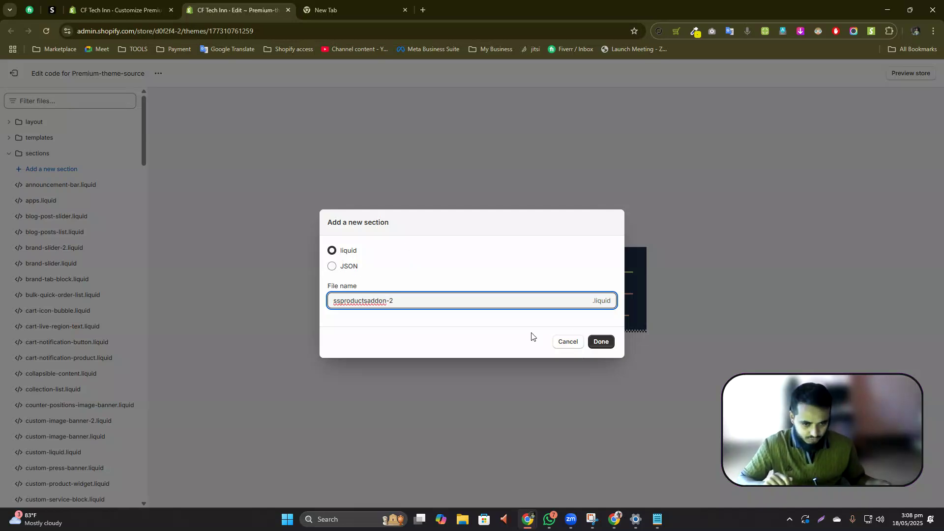
pyautogui.click(602, 343)
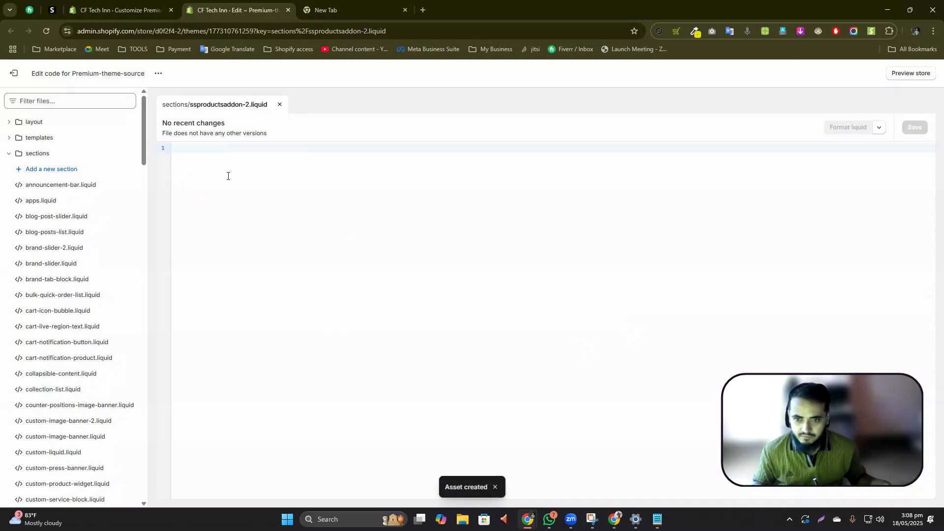
# Step: Replace the default code in ssproductsaddon-2.liquid with all the code from Add on.txt in Notepad, save it and exit the code editor
pyautogui.moveTo(185, 152); pyautogui.dragTo(173, 142)
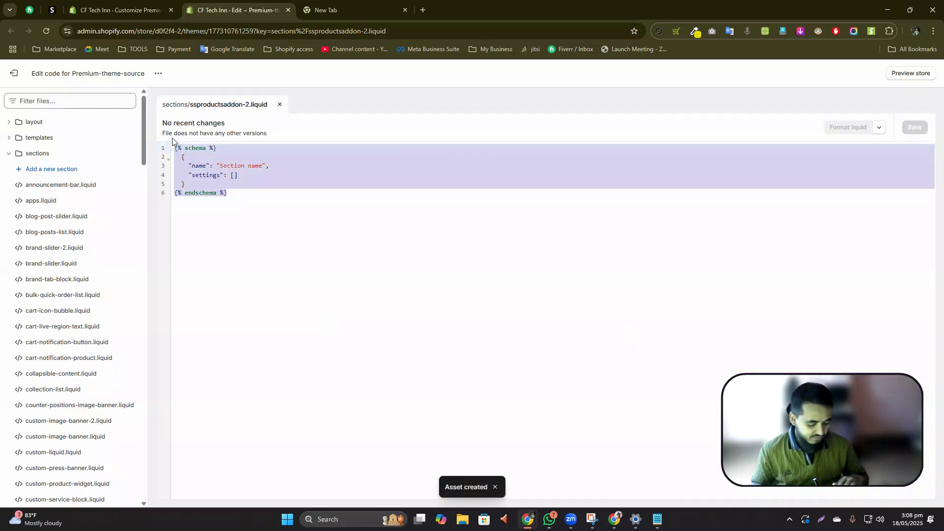
pyautogui.press('BackSpace')
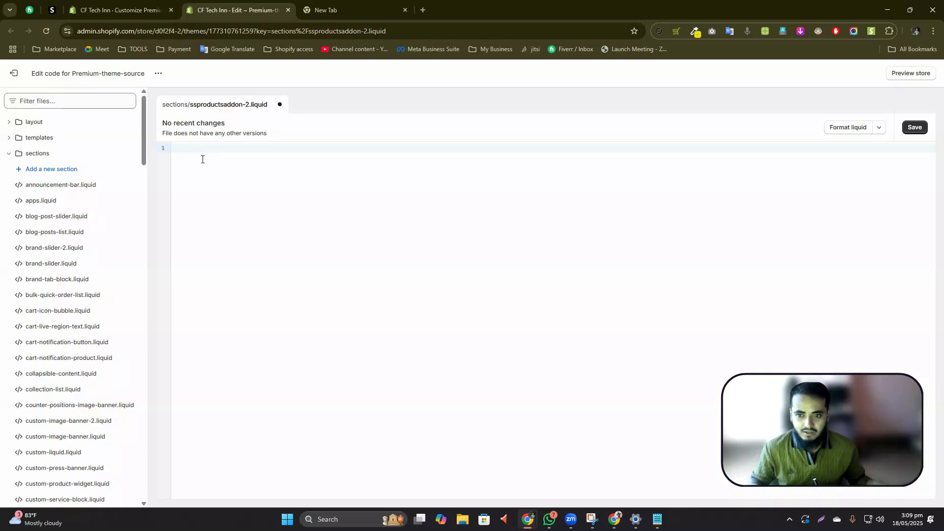
pyautogui.click(656, 519)
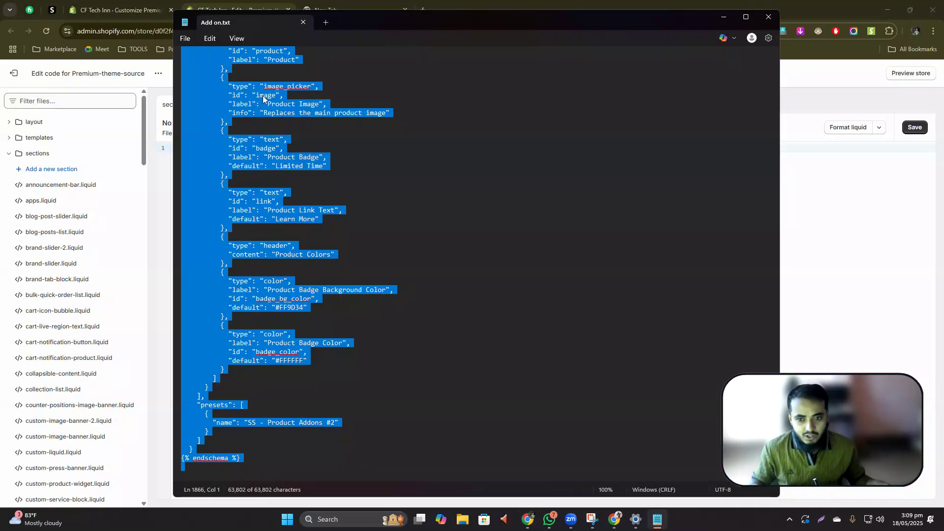
pyautogui.click(273, 217)
pyautogui.scroll(15, 270, 205)
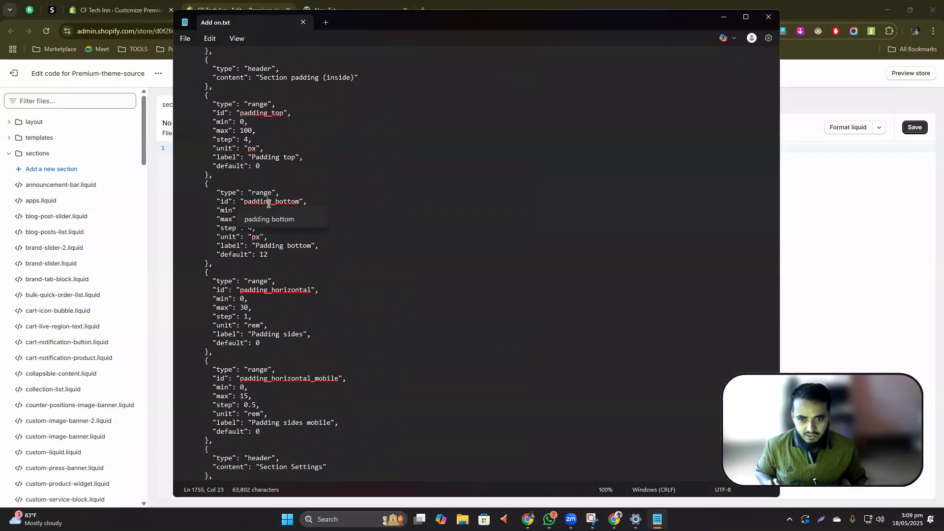
pyautogui.hotkey('ctrl', 'a')
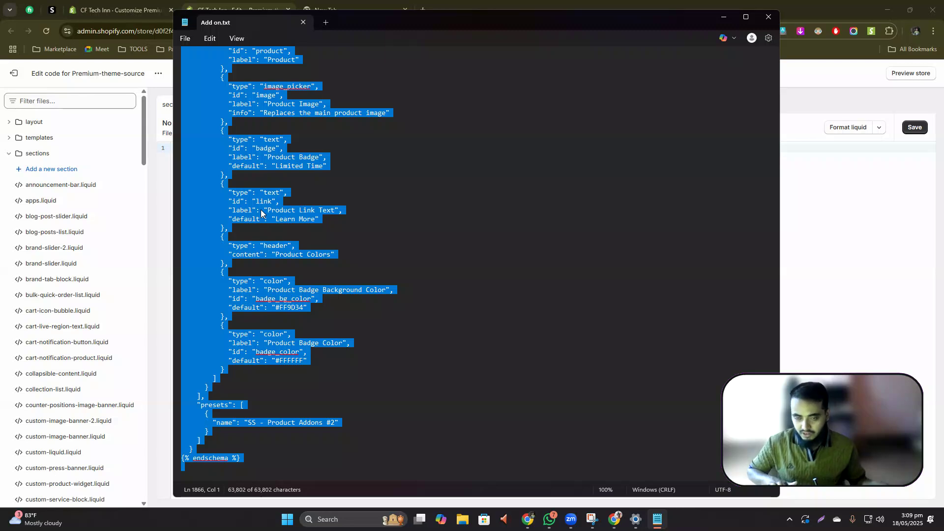
pyautogui.click(723, 16)
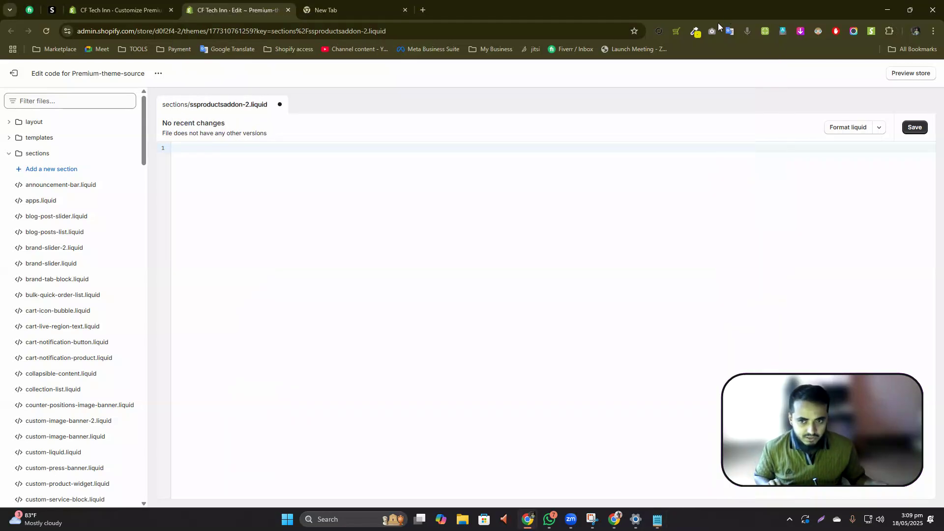
pyautogui.hotkey('ctrl', 'v')
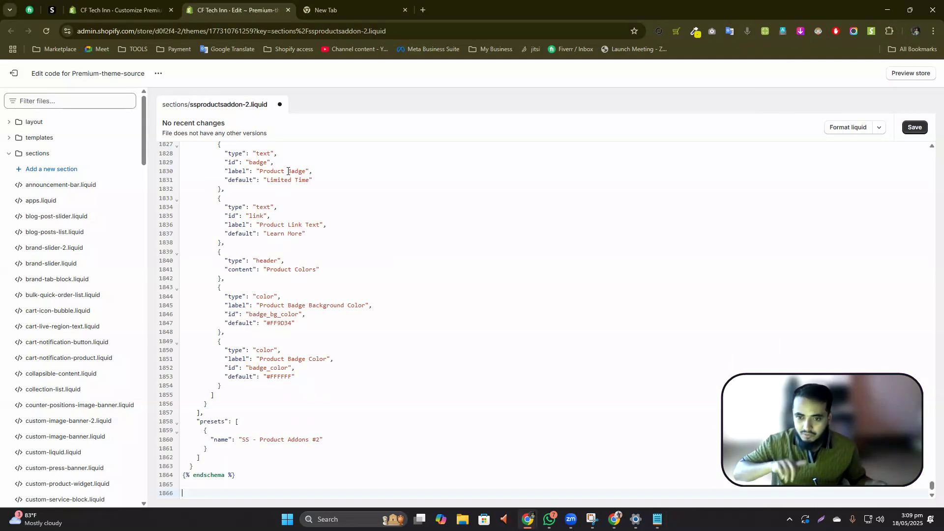
pyautogui.click(914, 127)
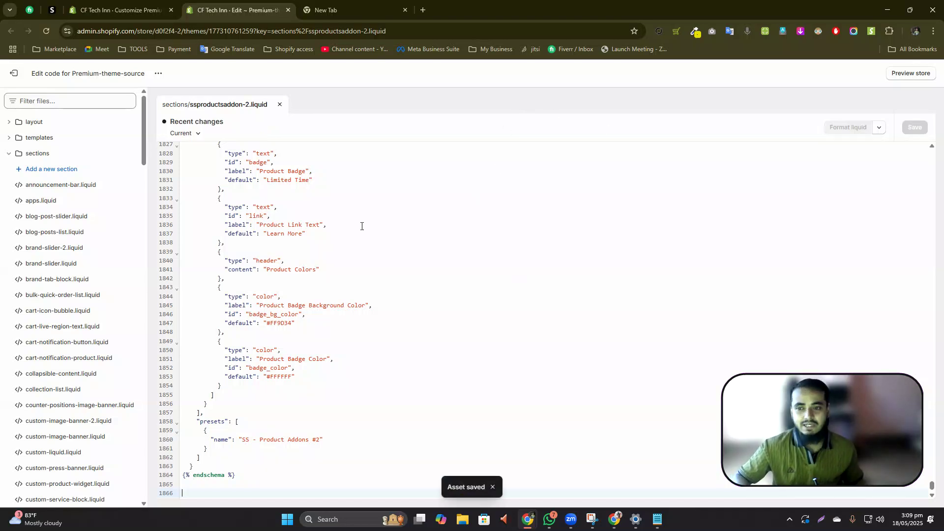
pyautogui.click(13, 73)
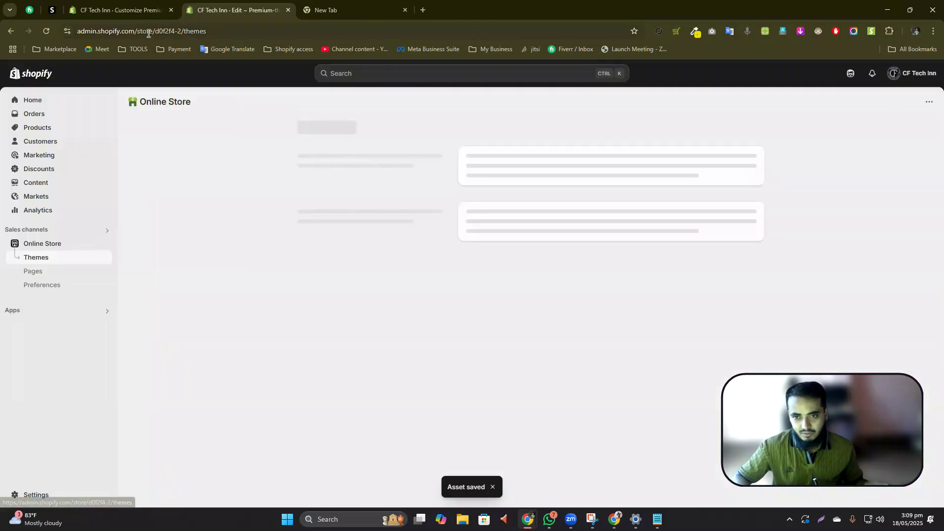
# Step: Close the extra theme tab and open the Airpod Cases product page in the Premium-theme-source theme customizer
pyautogui.click(170, 10)
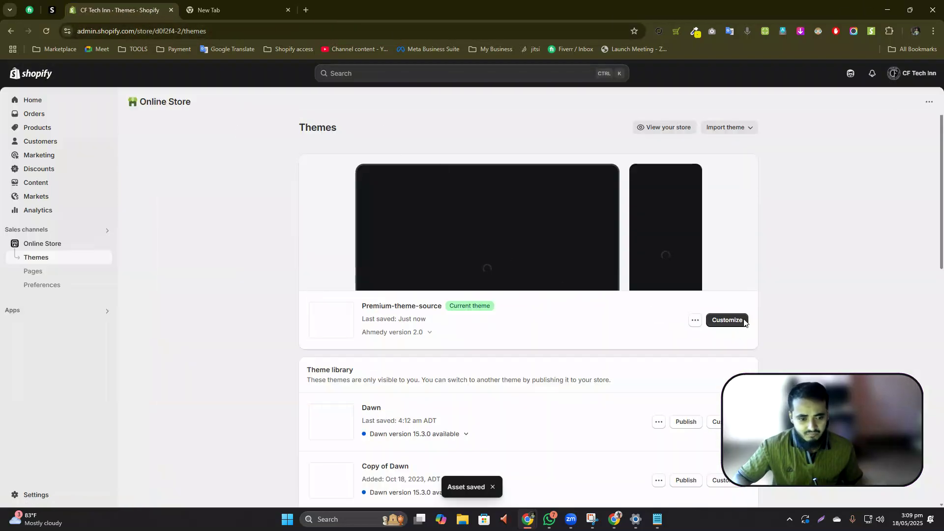
pyautogui.click(726, 355)
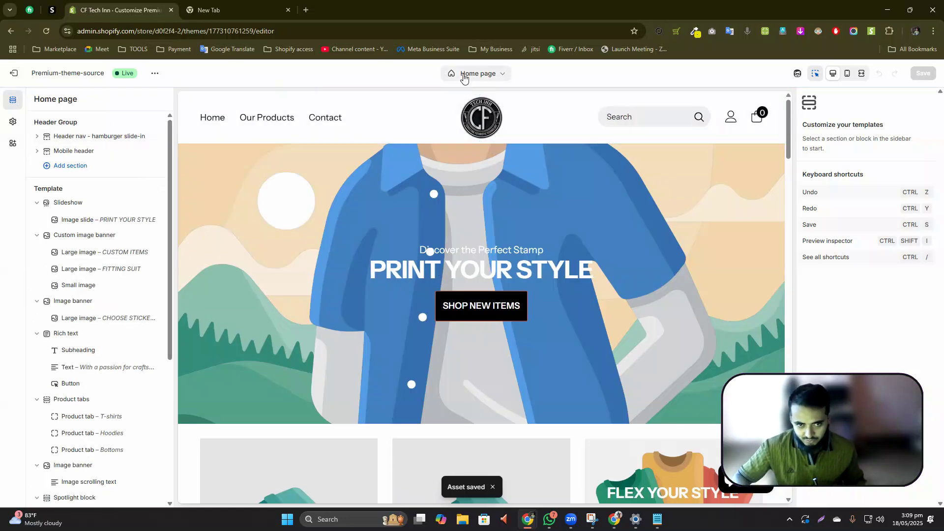
pyautogui.click(469, 75)
pyautogui.click(452, 132)
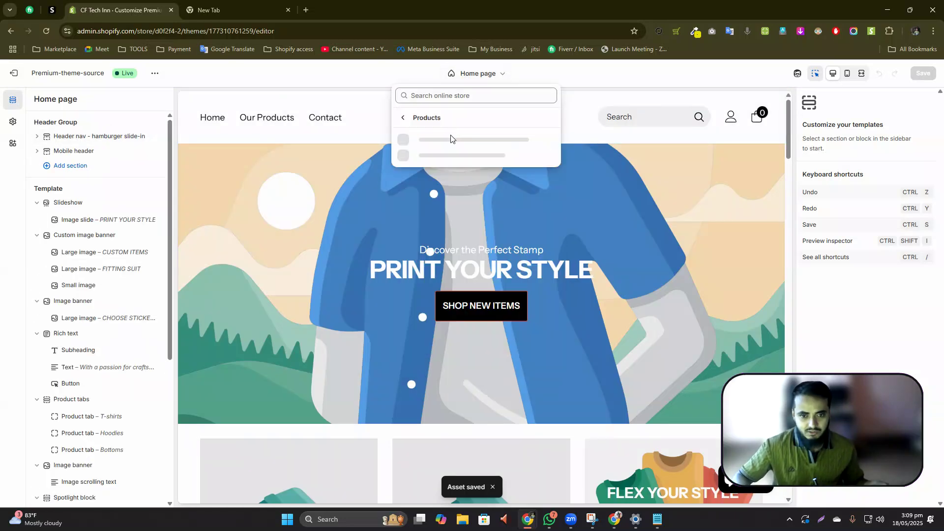
pyautogui.click(469, 147)
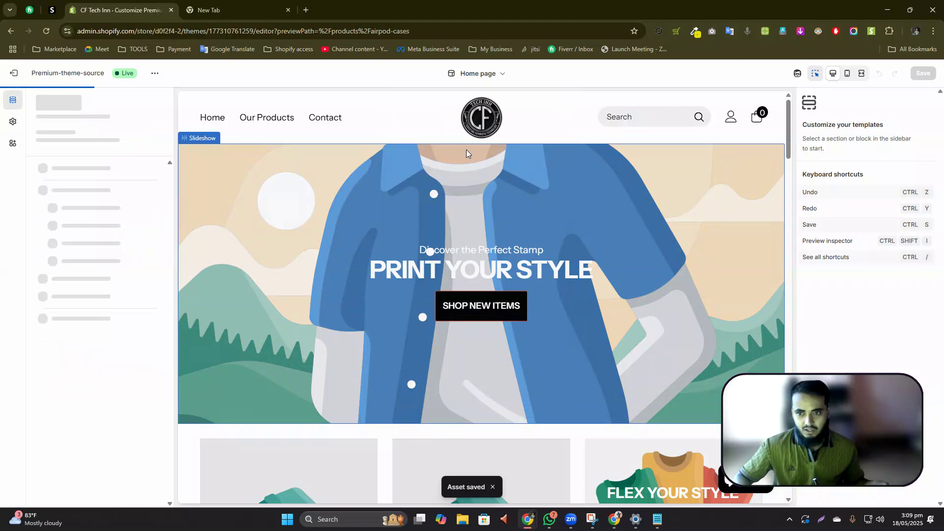
# Step: Add the SS - Product Addons #2 section to the default product template below Recently viewed products and save
pyautogui.scroll(-5, 541, 148)
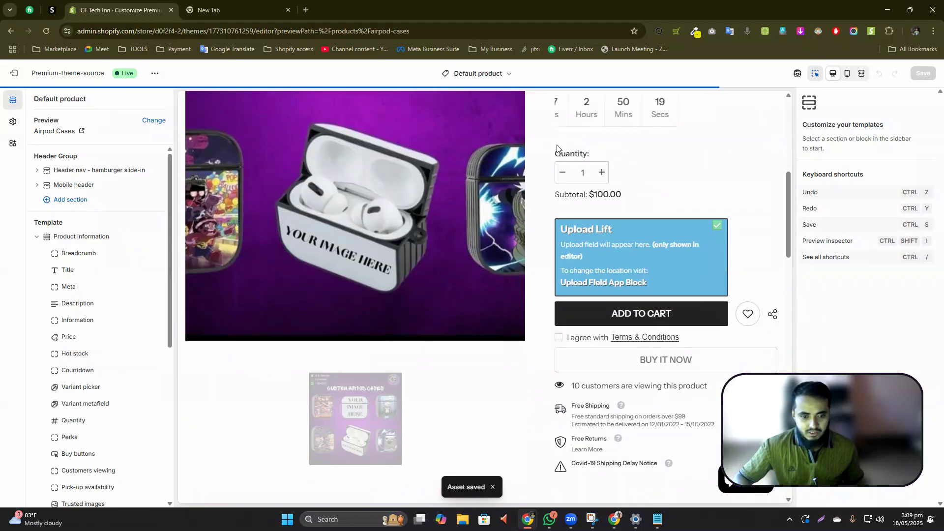
pyautogui.scroll(-4, 580, 163)
pyautogui.scroll(-6, 110, 276)
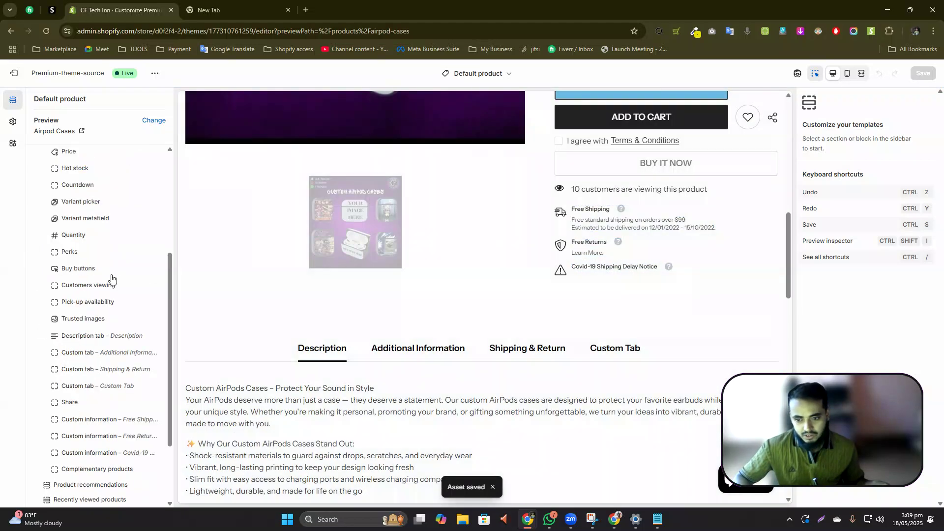
pyautogui.click(70, 417)
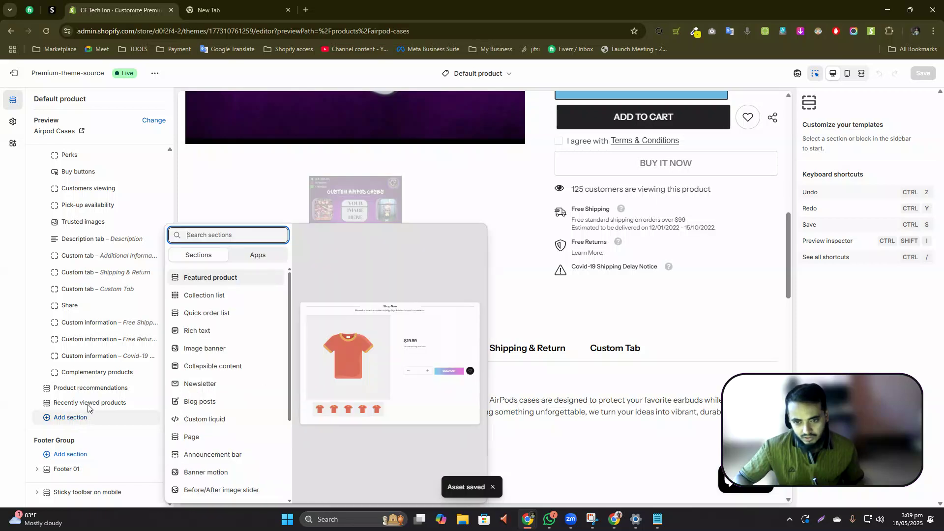
pyautogui.write('sl')
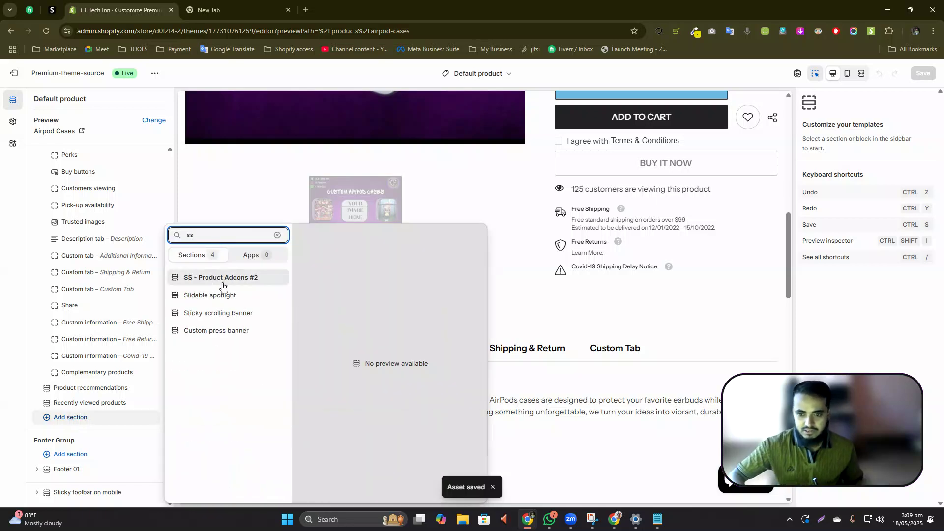
pyautogui.click(222, 280)
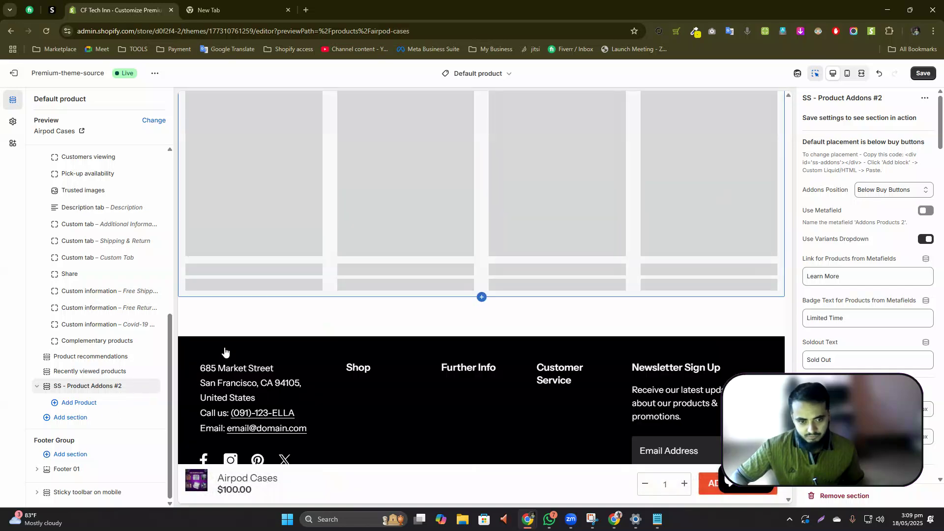
pyautogui.scroll(20, 334, 307)
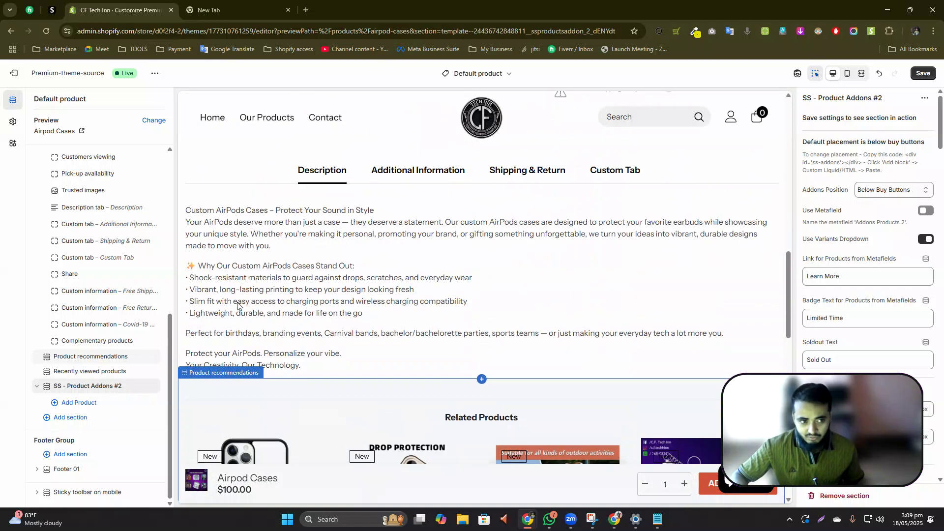
pyautogui.scroll(-4, 380, 235)
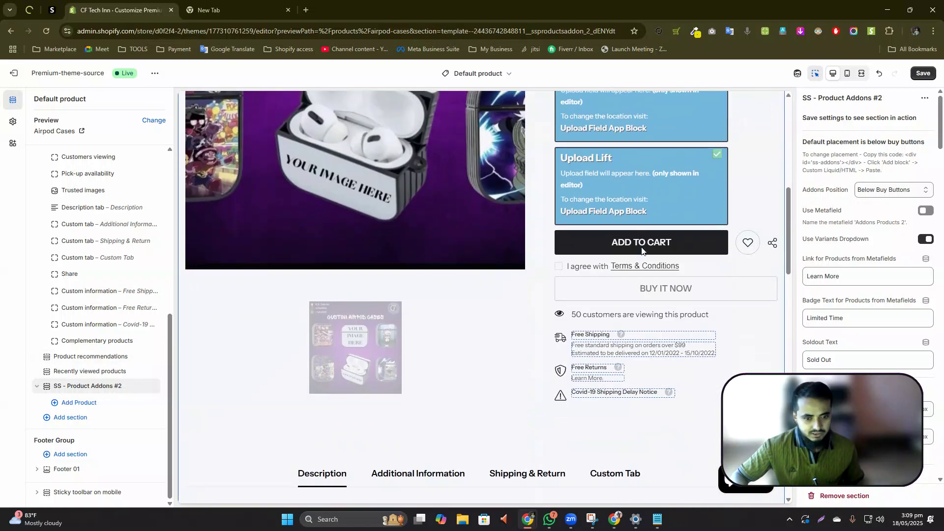
pyautogui.click(917, 74)
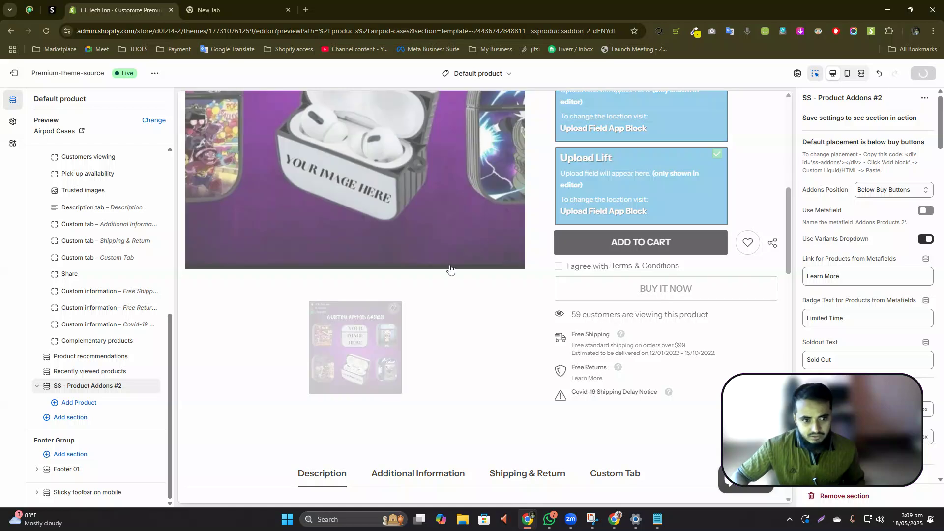
# Step: Add four Product blocks to the SS - Product Addons #2 section and save the template
pyautogui.click(77, 403)
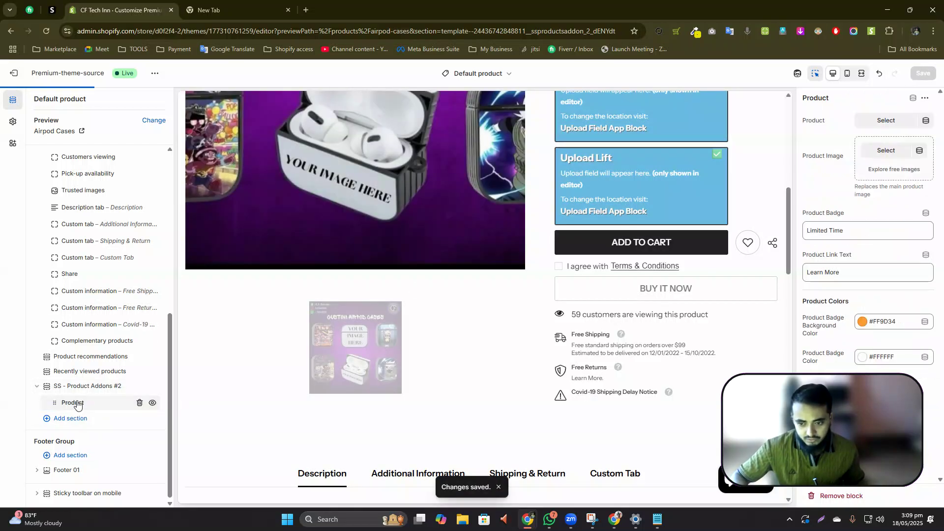
pyautogui.click(104, 413)
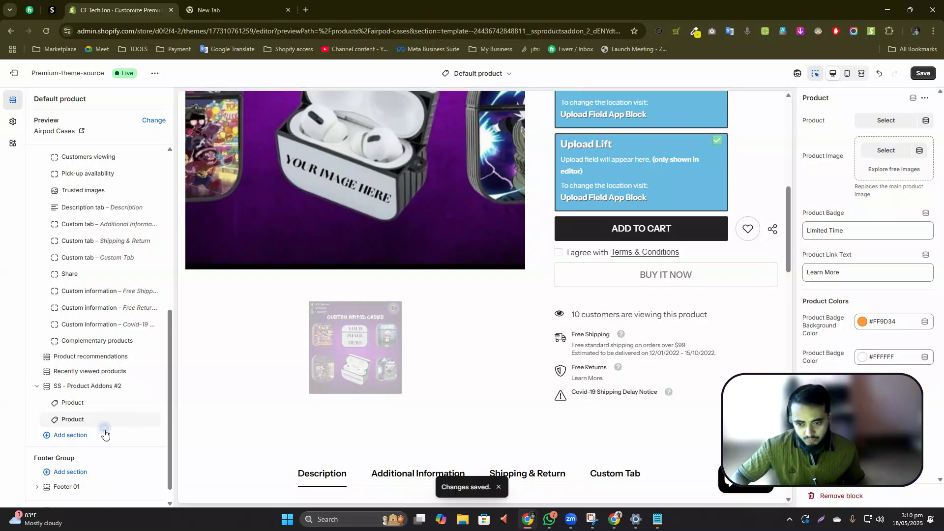
pyautogui.click(104, 427)
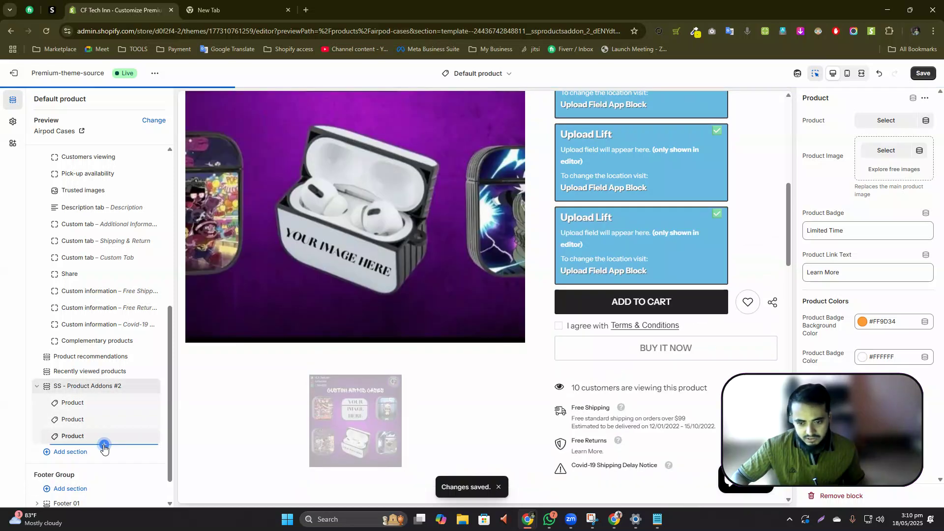
pyautogui.click(103, 444)
pyautogui.click(923, 72)
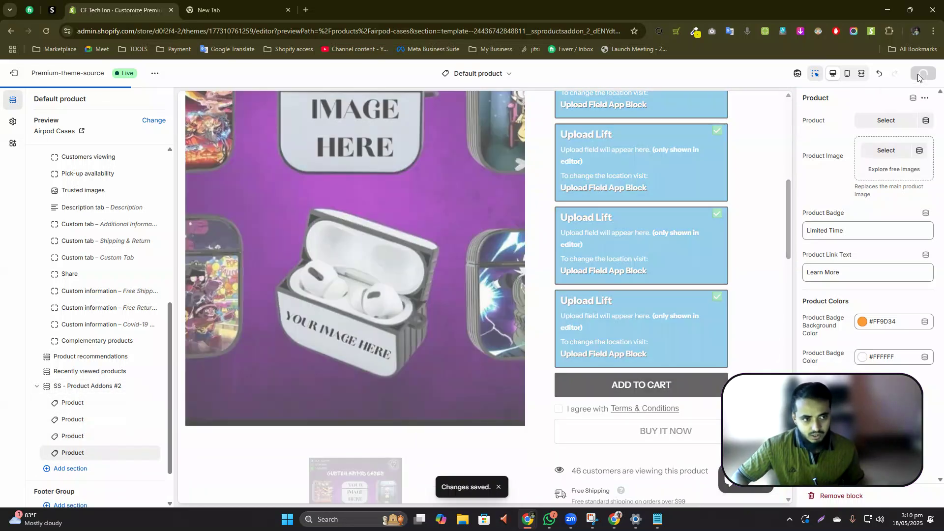
# Step: Assign the AC Milan Phone Case product to the first Product block of the add-ons section
pyautogui.click(93, 402)
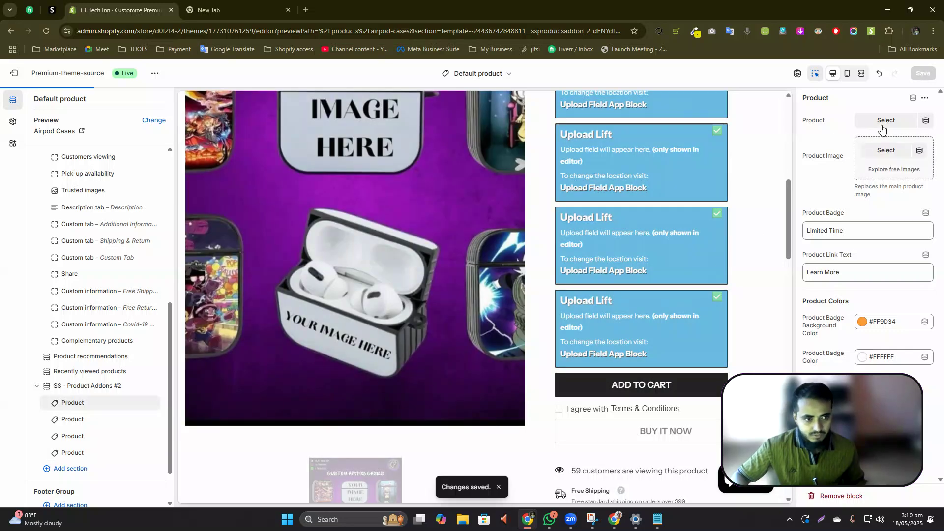
pyautogui.click(883, 122)
pyautogui.scroll(-1, 863, 201)
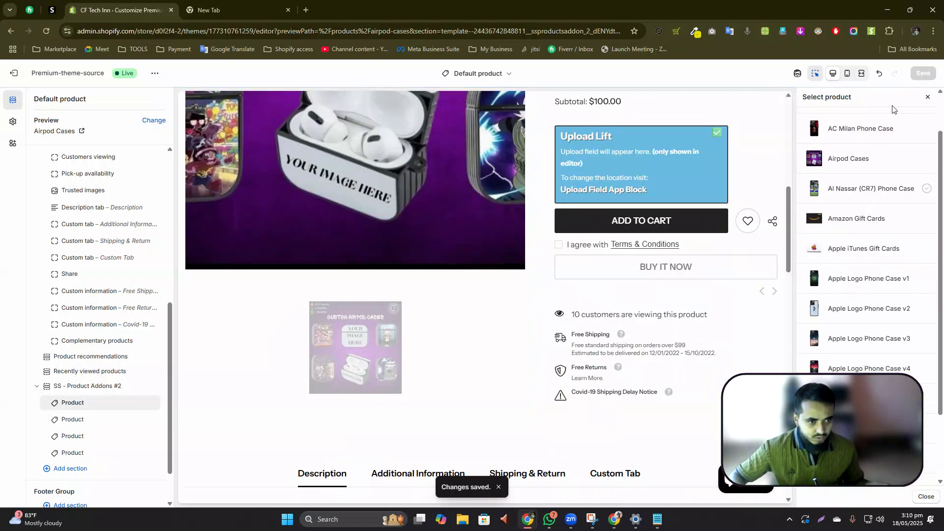
pyautogui.click(857, 132)
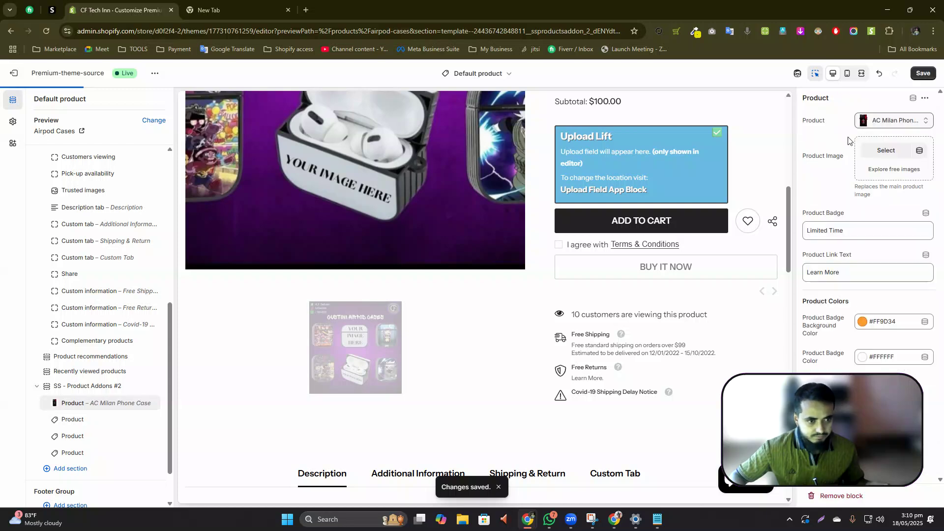
# Step: Assign the Beanies product to the second Product block of the add-ons section and save
pyautogui.click(90, 421)
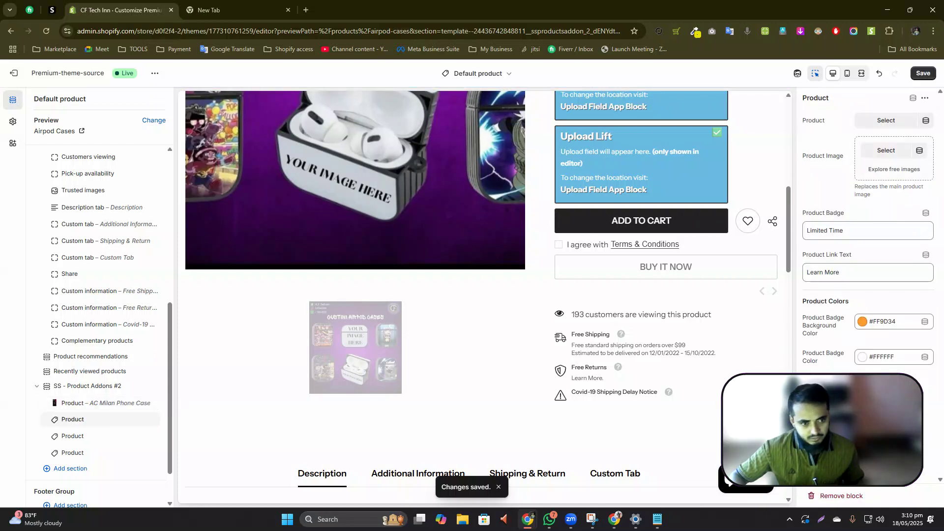
pyautogui.click(883, 123)
pyautogui.scroll(-10, 853, 249)
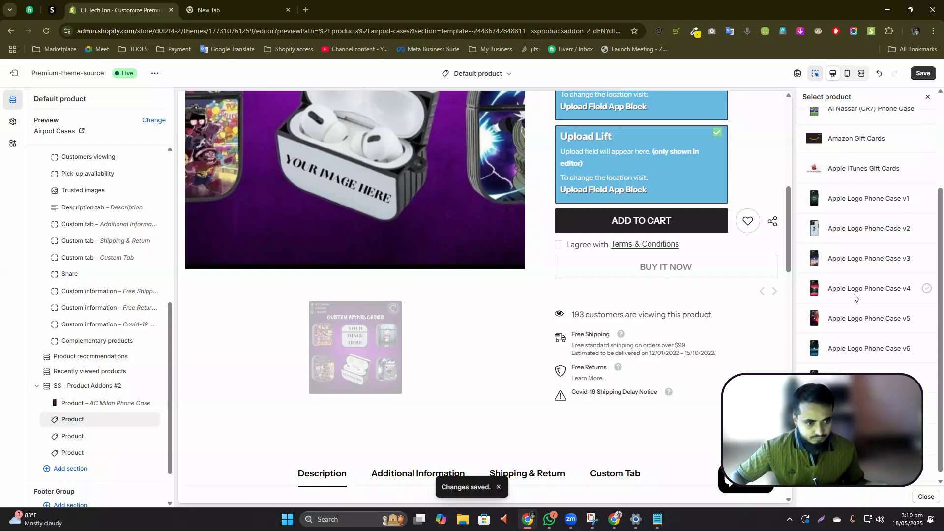
pyautogui.scroll(-2, 855, 281)
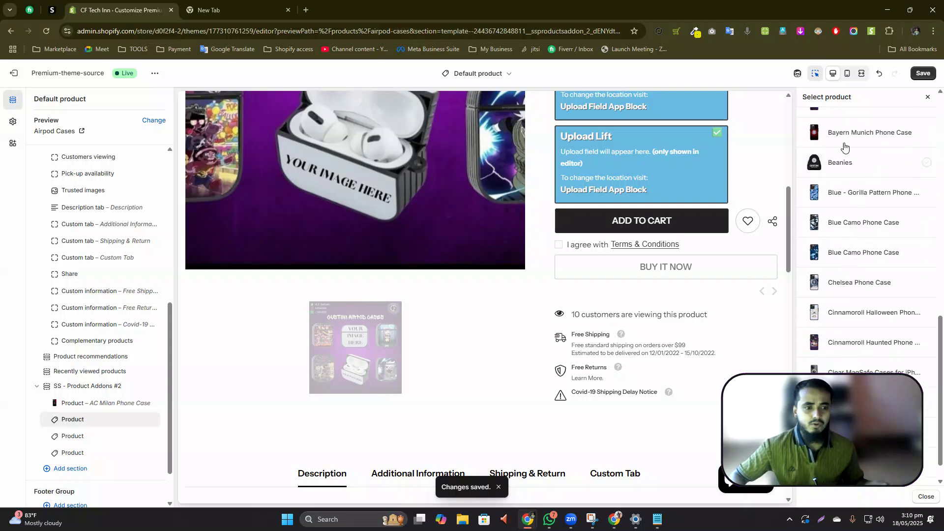
pyautogui.click(844, 165)
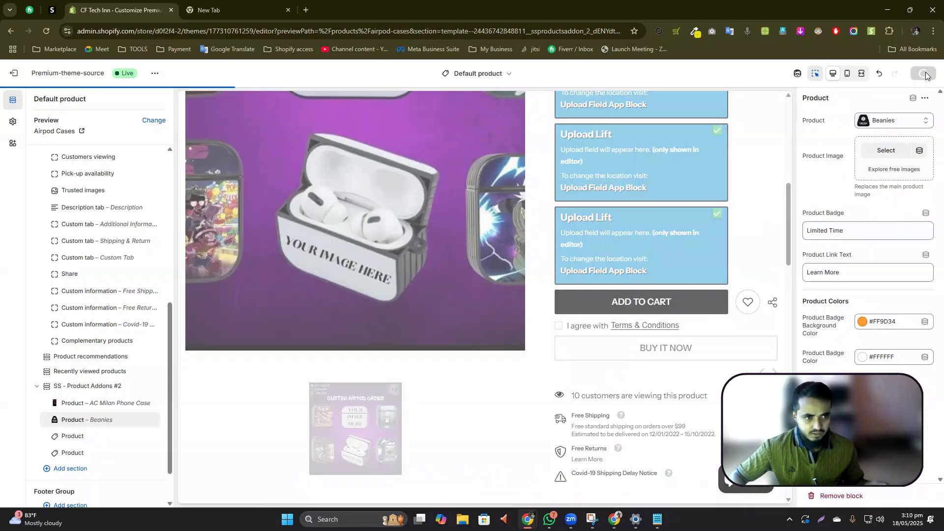
pyautogui.click(922, 74)
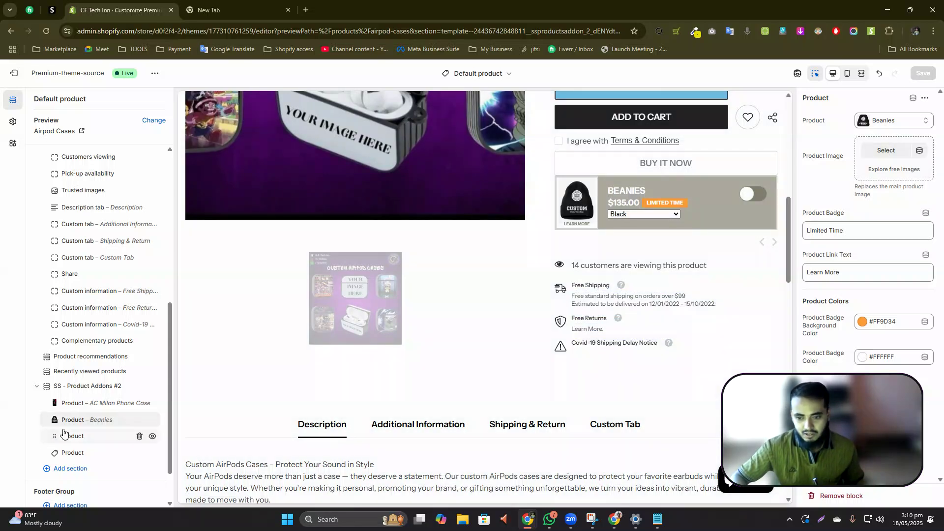
# Step: Assign the Blue Camo Phone Case product to the third Product block of the add-ons section and save
pyautogui.click(113, 437)
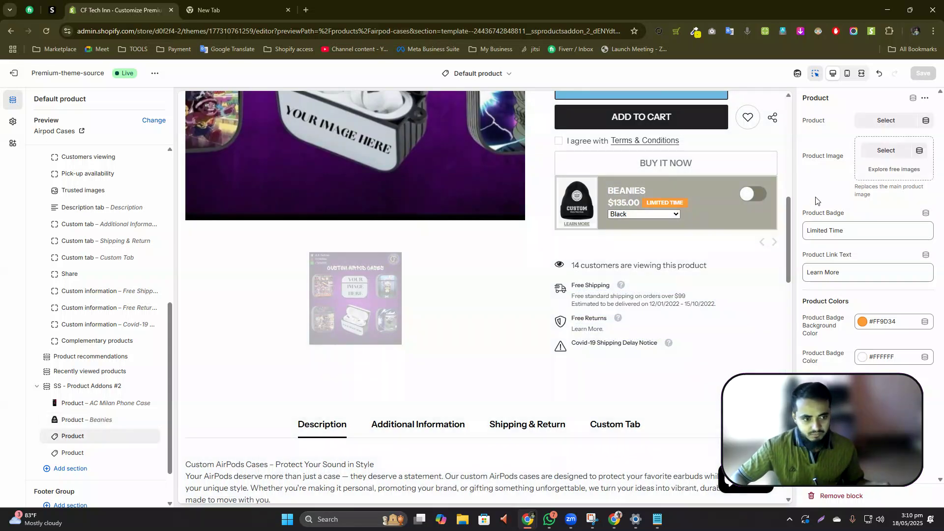
pyautogui.click(881, 122)
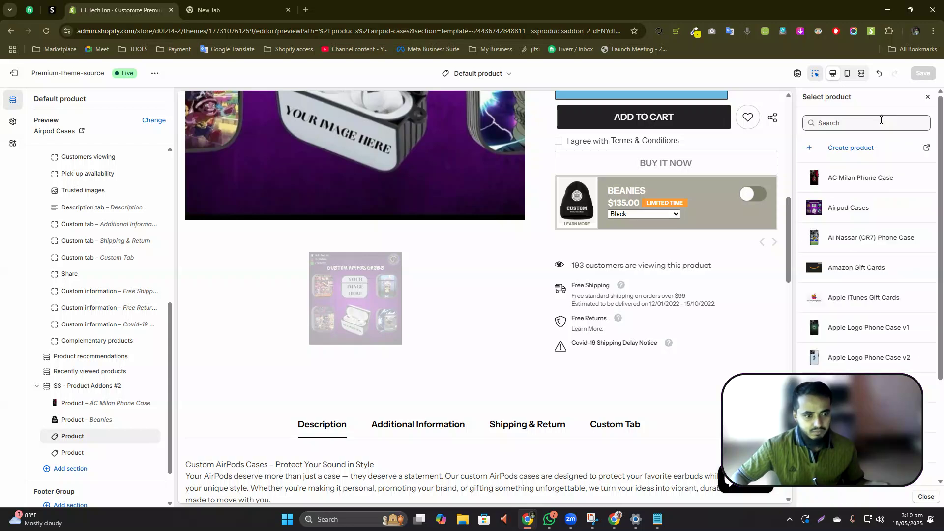
pyautogui.scroll(-3, 869, 295)
pyautogui.scroll(-8, 865, 276)
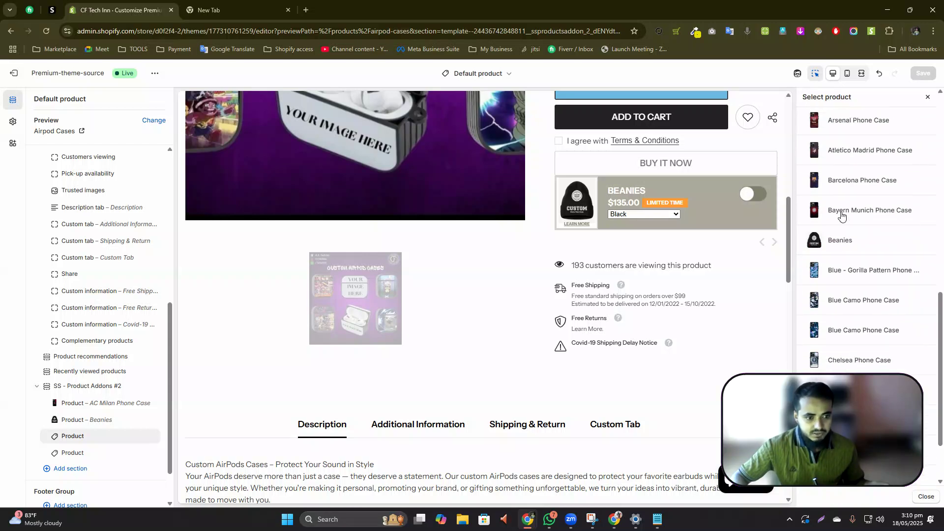
pyautogui.click(855, 224)
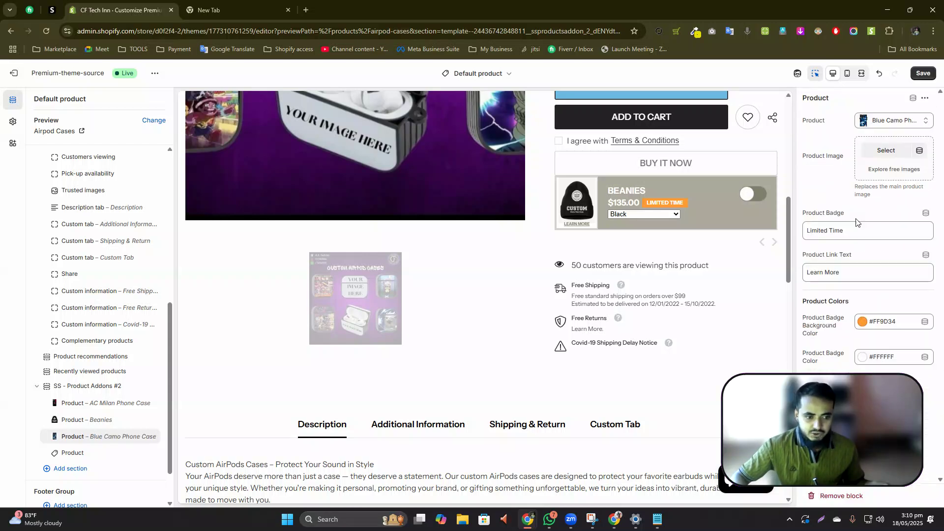
pyautogui.click(921, 75)
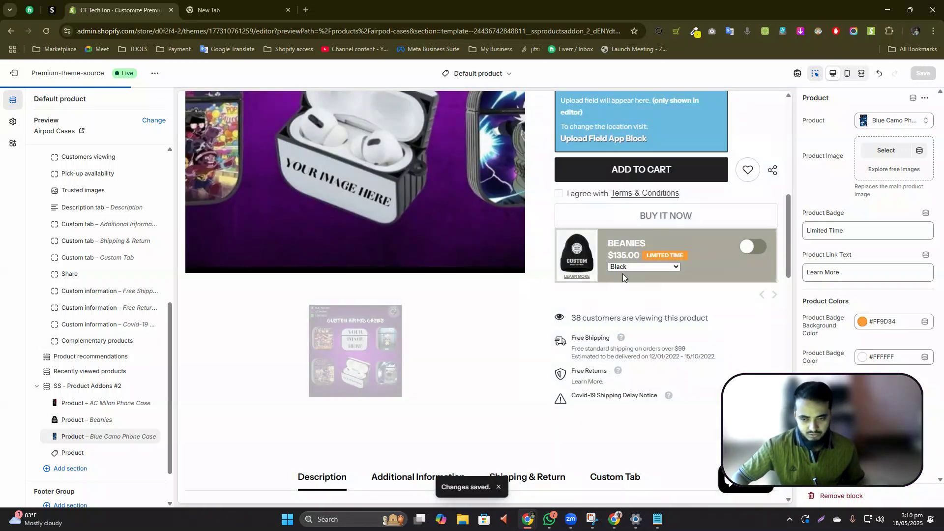
# Step: Remove the AC Milan Phone Case block from the SS - Product Addons #2 section and save the template
pyautogui.scroll(-1, 622, 274)
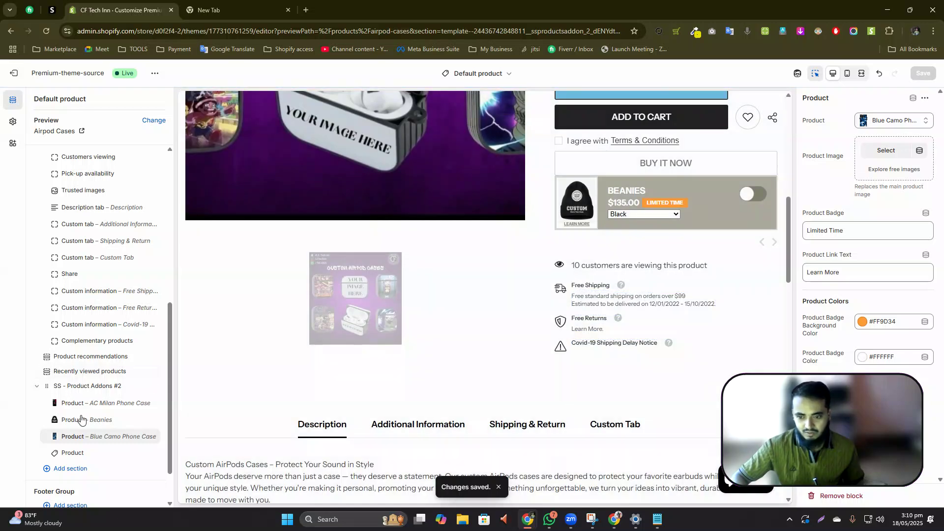
pyautogui.click(141, 404)
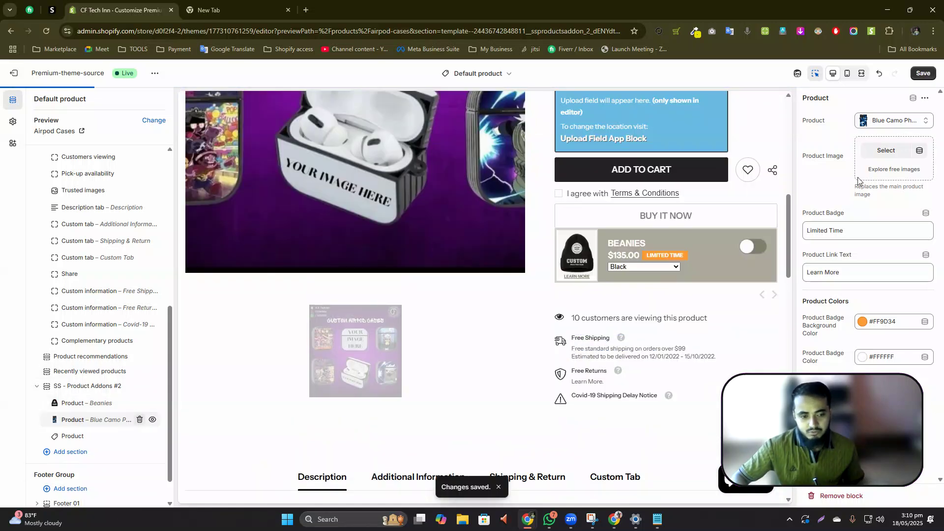
pyautogui.click(923, 74)
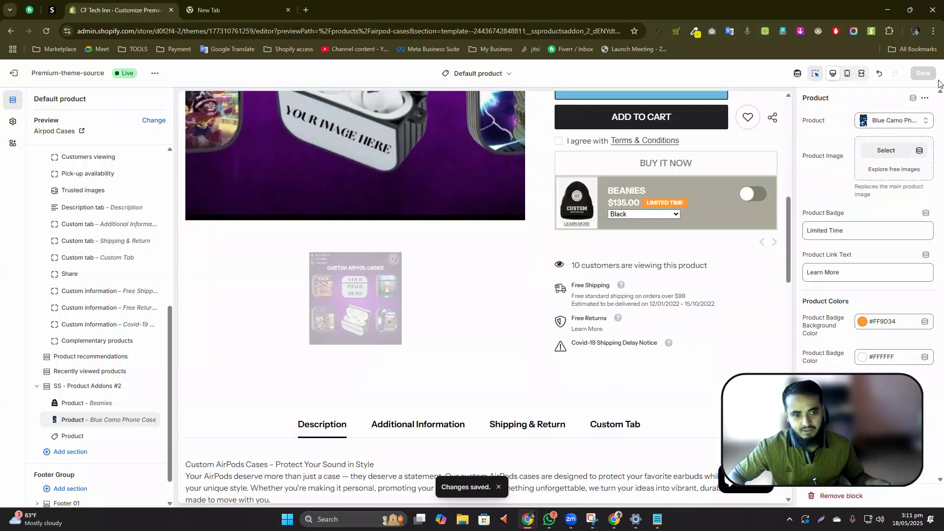
# Step: Leave the theme customizer and open the code editor of the Dawn theme from the theme library
pyautogui.click(14, 75)
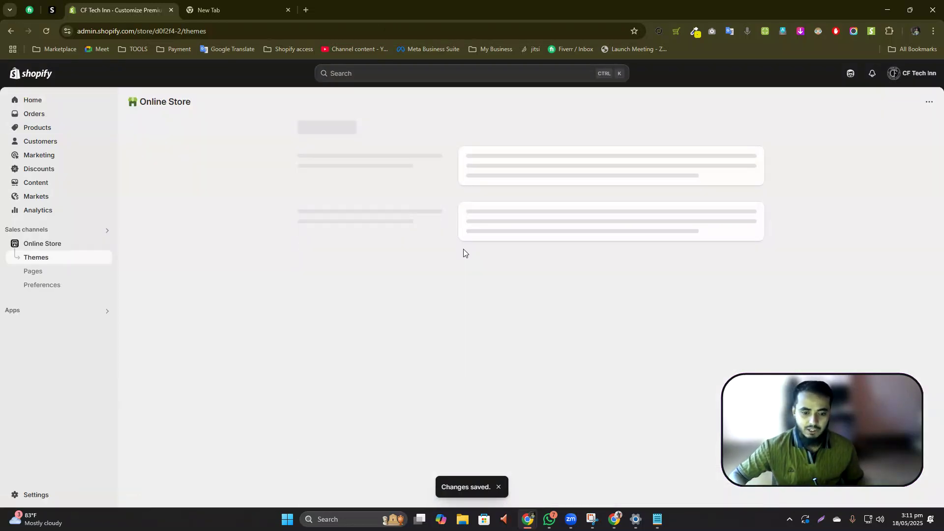
pyautogui.scroll(-2, 430, 239)
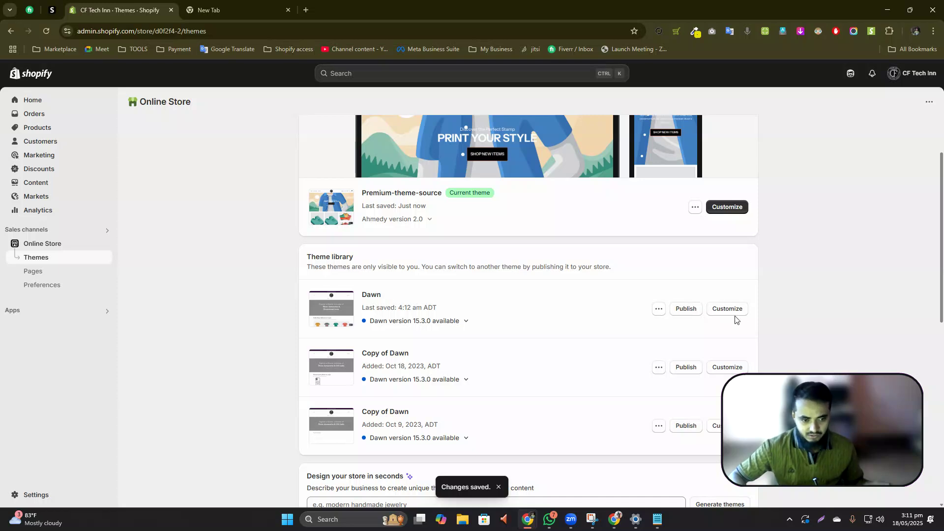
pyautogui.click(654, 310)
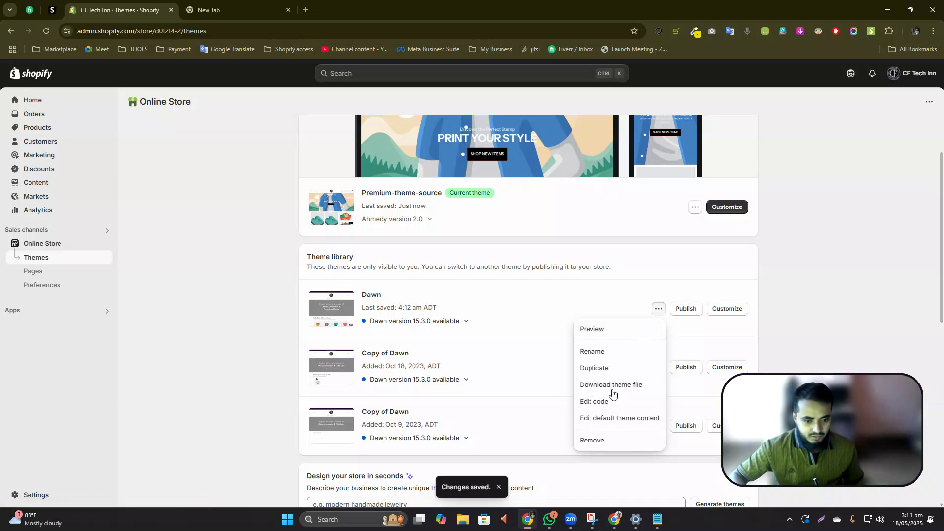
pyautogui.scroll(-1, 613, 344)
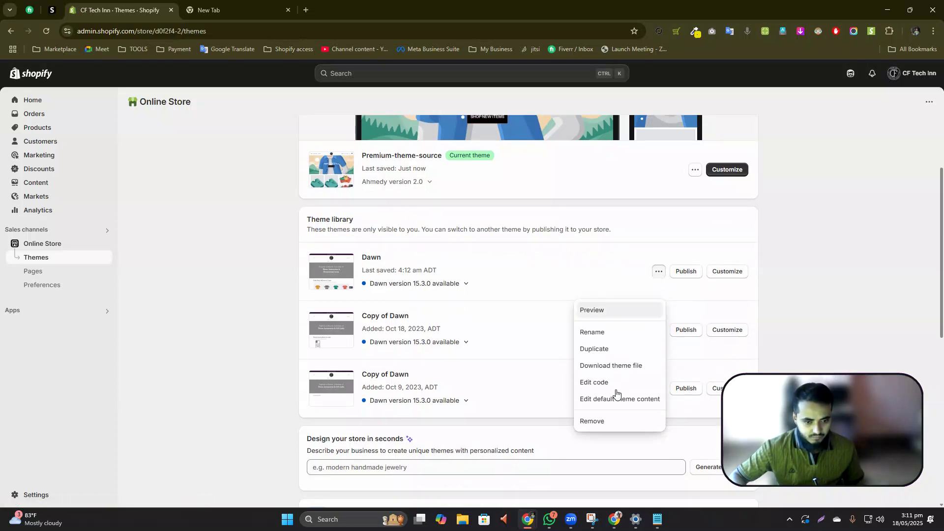
pyautogui.click(614, 384)
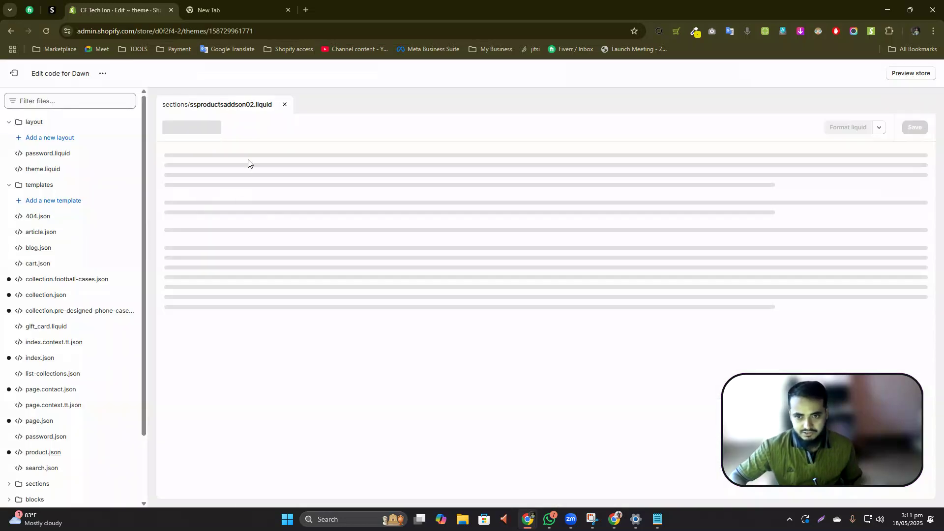
# Step: Delete the existing ssproductsaddson02.liquid file from the sections folder of the Dawn theme
pyautogui.click(285, 107)
pyautogui.scroll(-2, 51, 320)
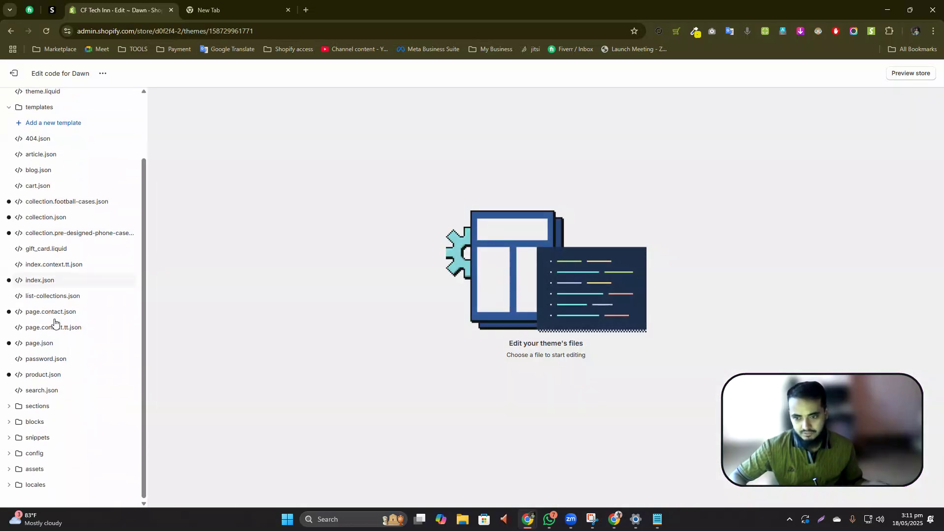
pyautogui.click(8, 406)
pyautogui.scroll(-15, 76, 421)
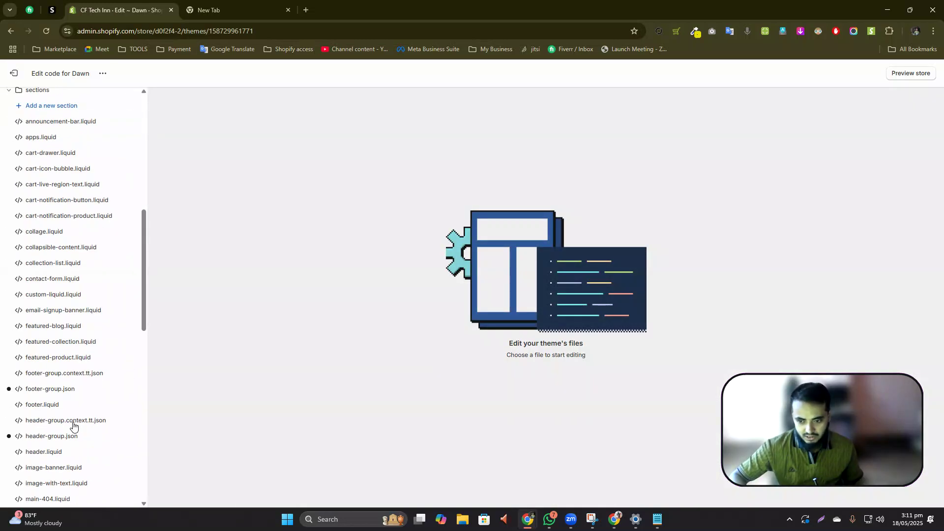
pyautogui.scroll(-2, 82, 373)
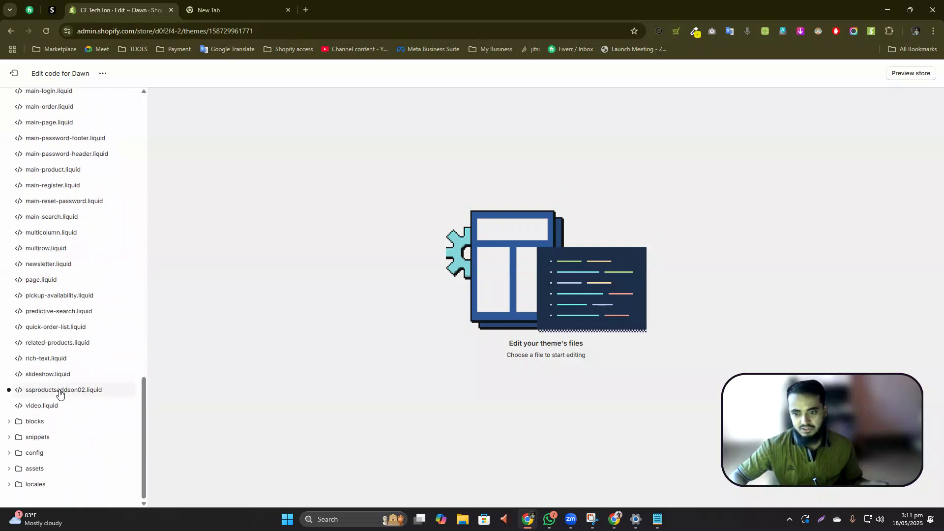
pyautogui.click(87, 390)
pyautogui.click(117, 390)
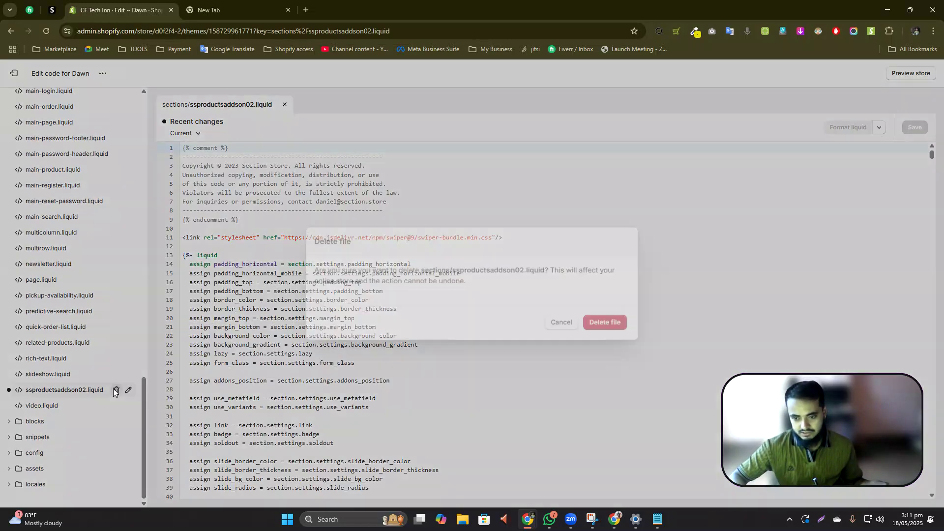
pyautogui.click(597, 320)
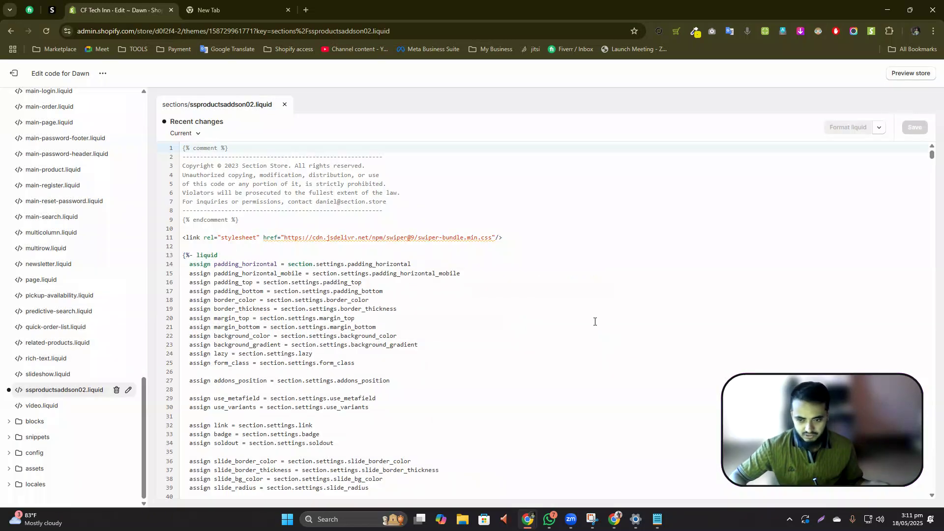
# Step: Create a new liquid section file named ss-productsaddon2 in the Dawn theme
pyautogui.scroll(15, 59, 200)
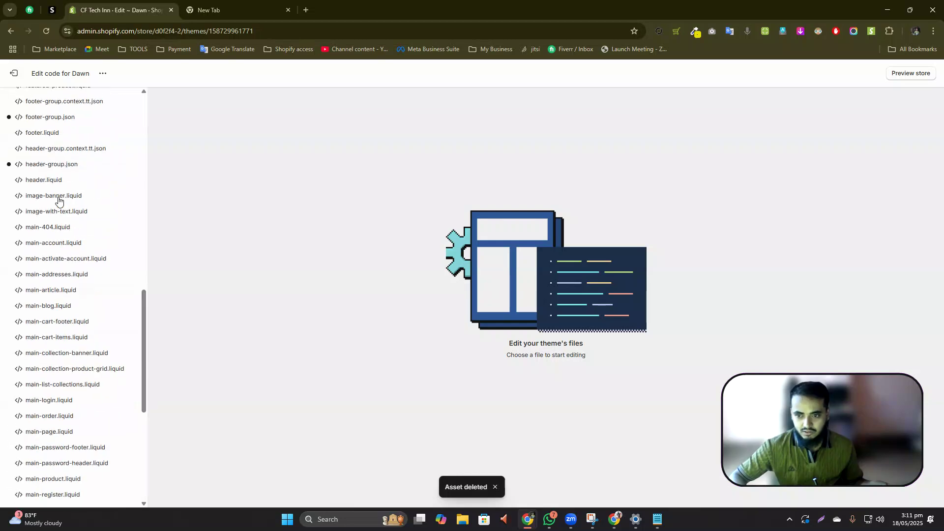
pyautogui.scroll(-1, 58, 272)
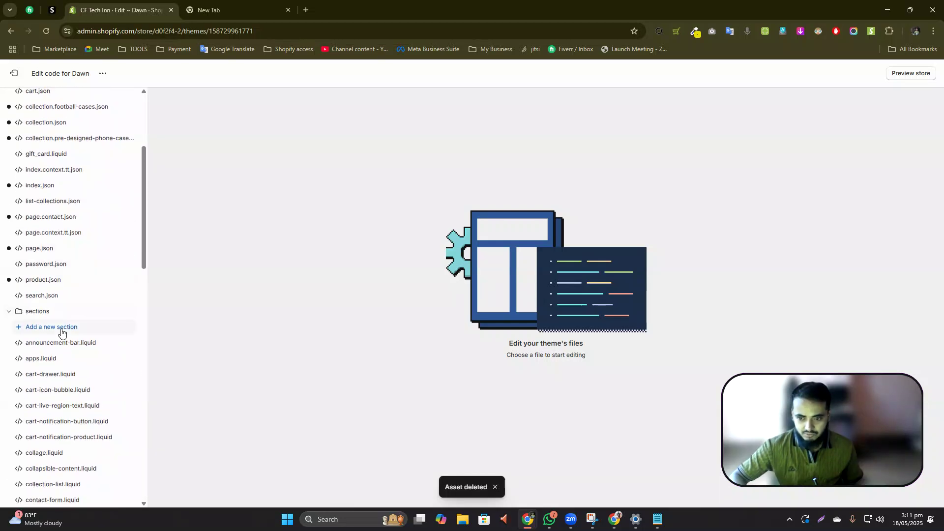
pyautogui.click(59, 327)
pyautogui.click(358, 302)
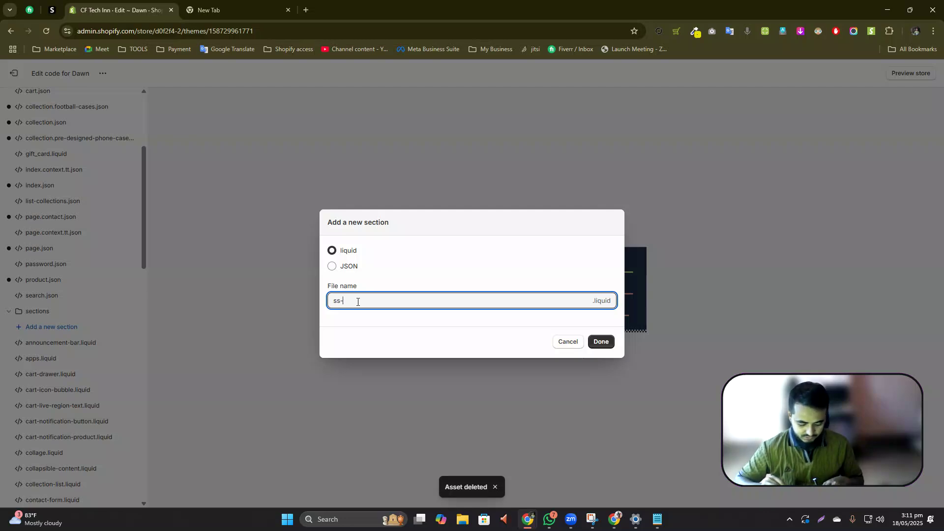
pyautogui.write('ss-productsaddon2')
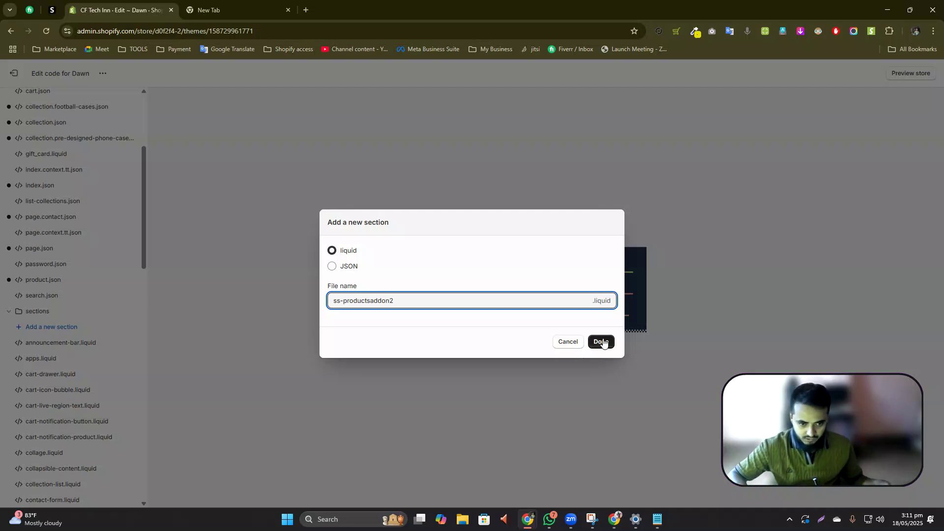
pyautogui.click(603, 343)
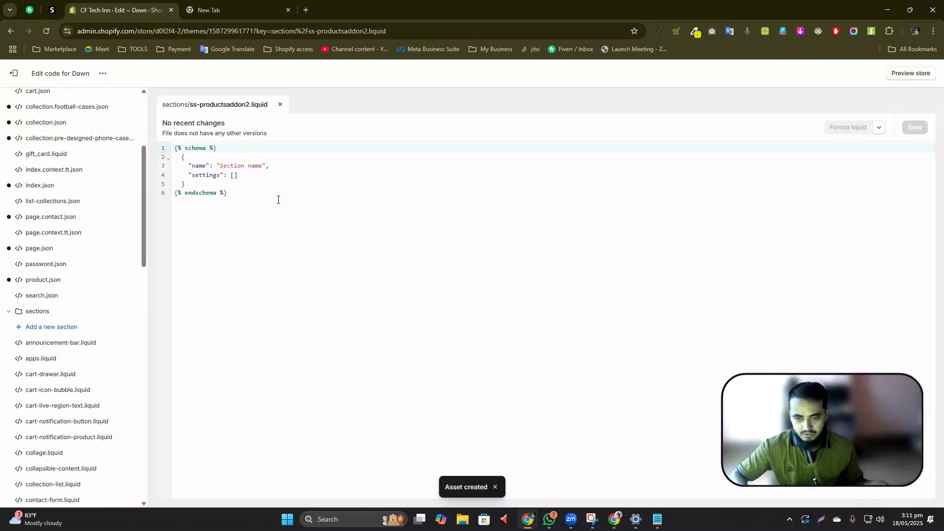
# Step: Replace the default schema code in ss-productsaddon2.liquid with the full code from Add on.txt and save the file
pyautogui.moveTo(209, 182); pyautogui.dragTo(165, 147)
pyautogui.press('BackSpace')
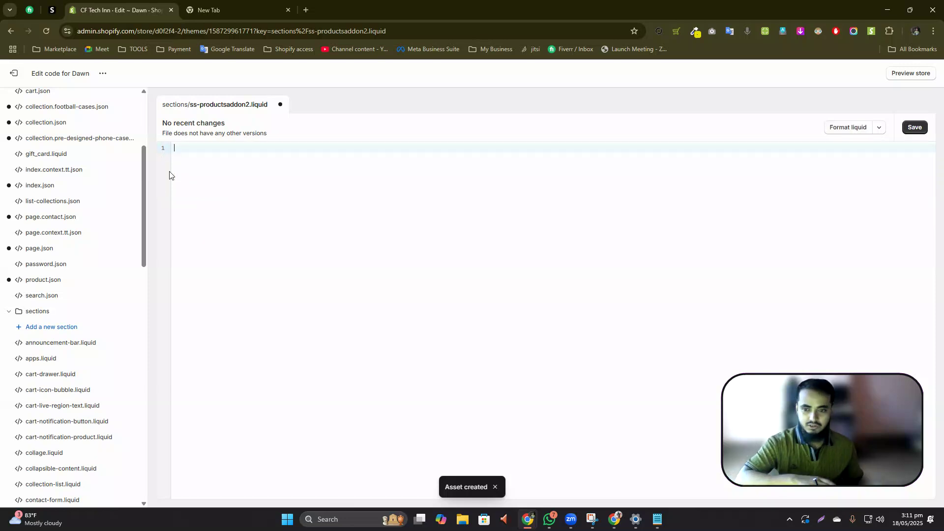
pyautogui.click(658, 518)
pyautogui.click(396, 176)
pyautogui.hotkey('ctrl', 'a')
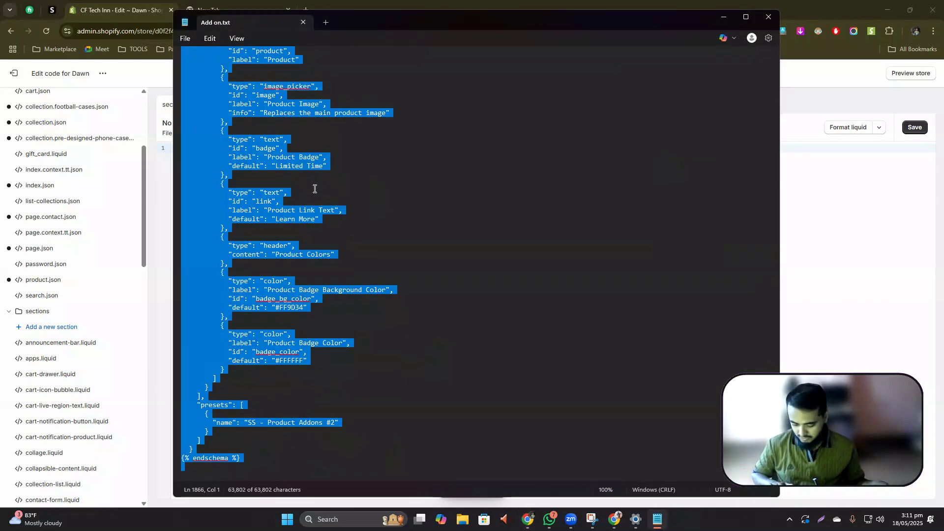
pyautogui.click(163, 218)
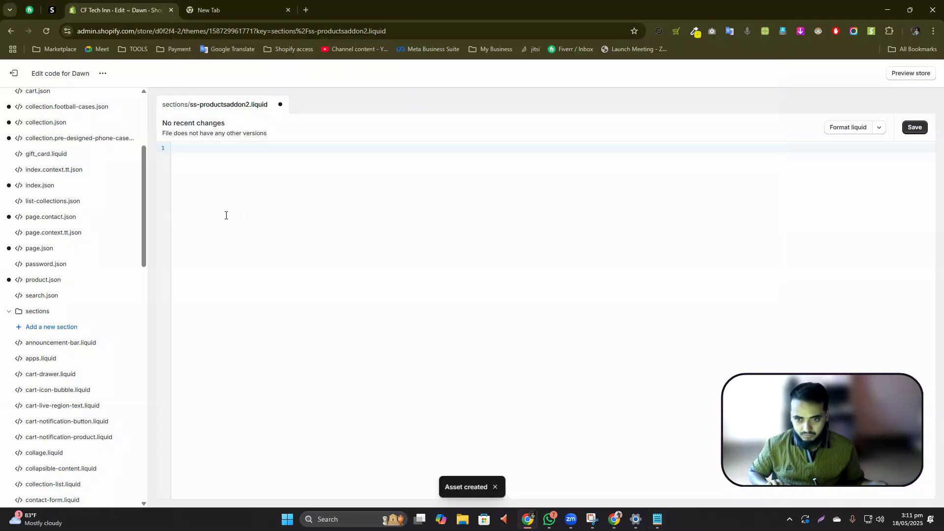
pyautogui.hotkey('ctrl', 'v')
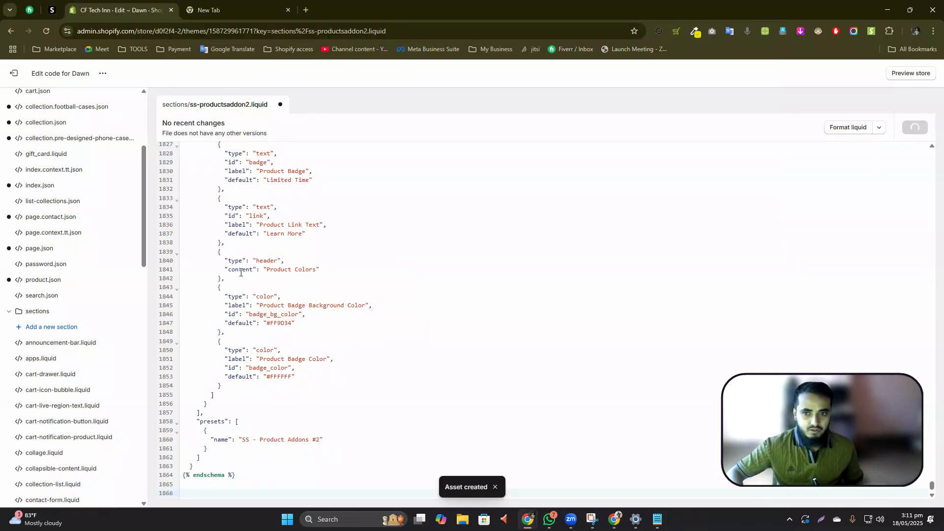
# Step: Leave the code editor and open the Default product template of the Dawn theme in the customizer
pyautogui.click(8, 77)
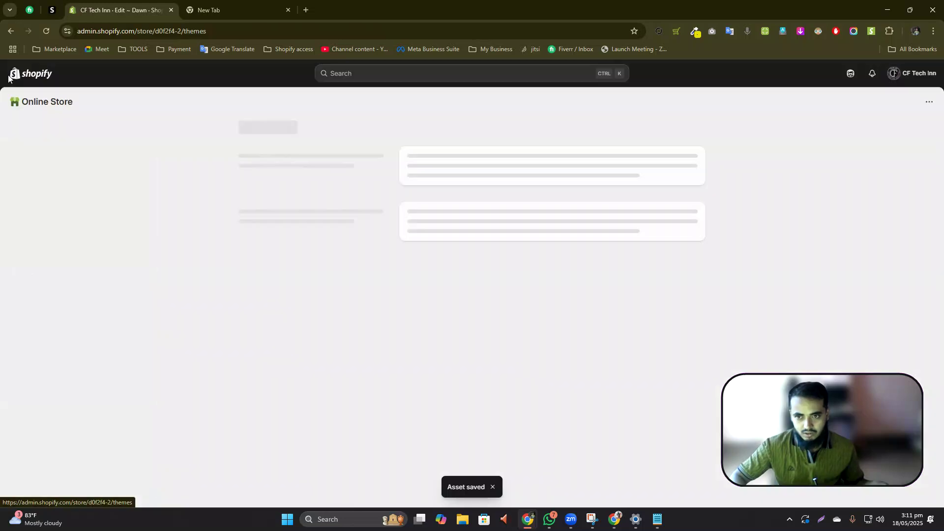
pyautogui.scroll(-2, 631, 335)
pyautogui.click(727, 310)
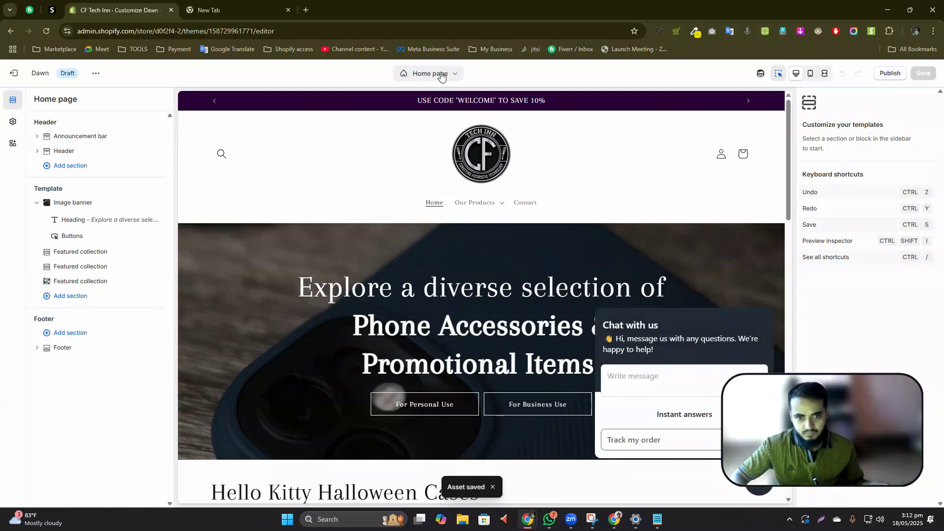
pyautogui.click(441, 75)
pyautogui.click(405, 130)
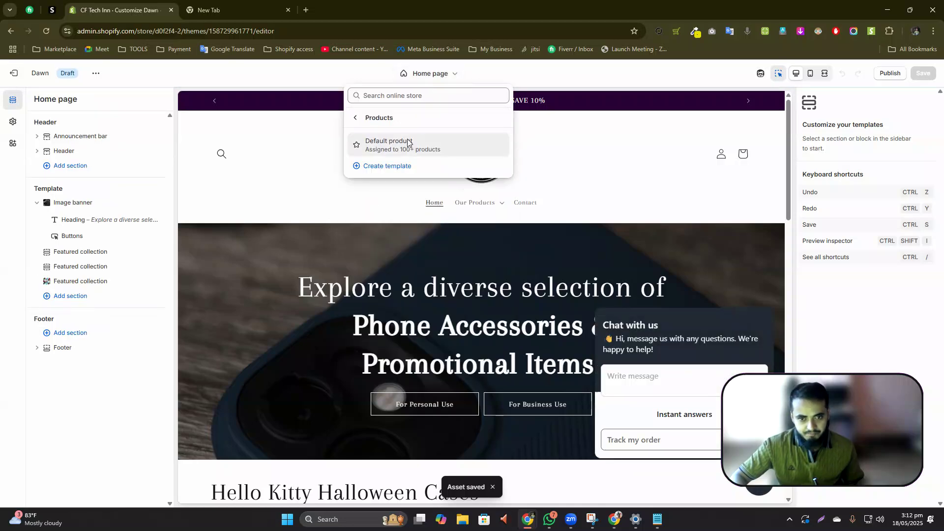
pyautogui.click(408, 141)
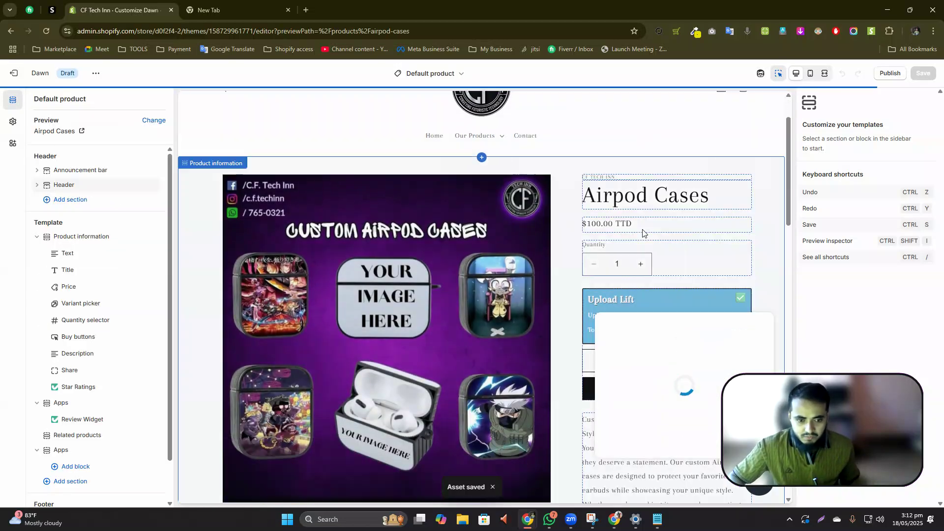
# Step: Add the SS - Product Addons #2 section to the end of the Default product template
pyautogui.scroll(-10, 644, 238)
pyautogui.scroll(8, 646, 239)
pyautogui.scroll(5, 643, 234)
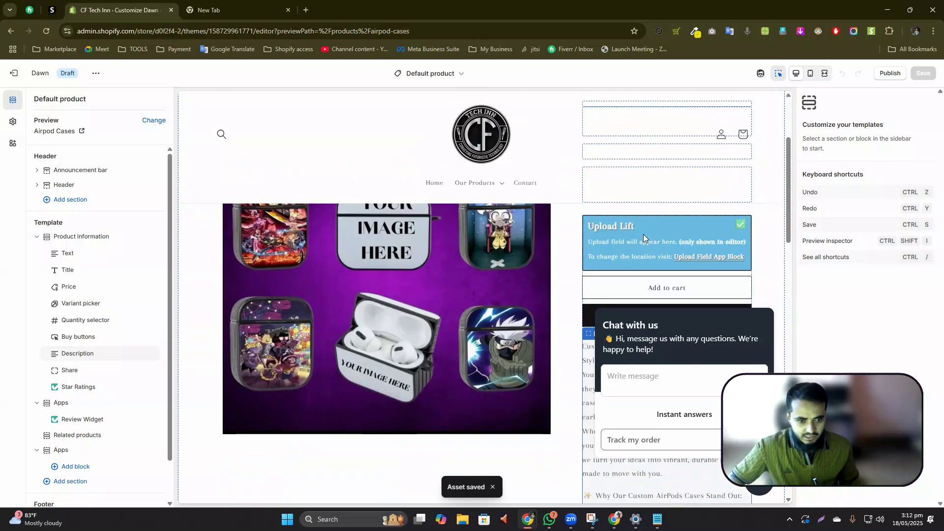
pyautogui.scroll(-3, 659, 216)
pyautogui.scroll(-1, 79, 393)
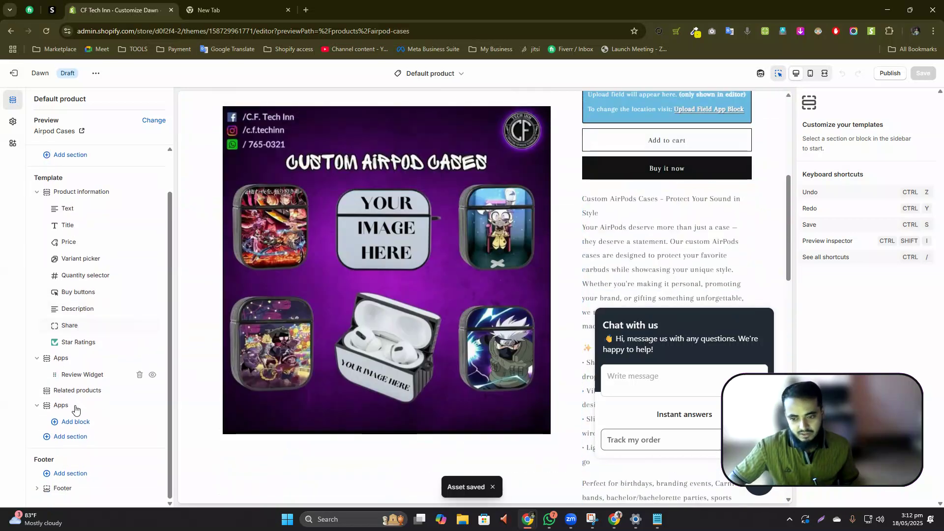
pyautogui.click(70, 437)
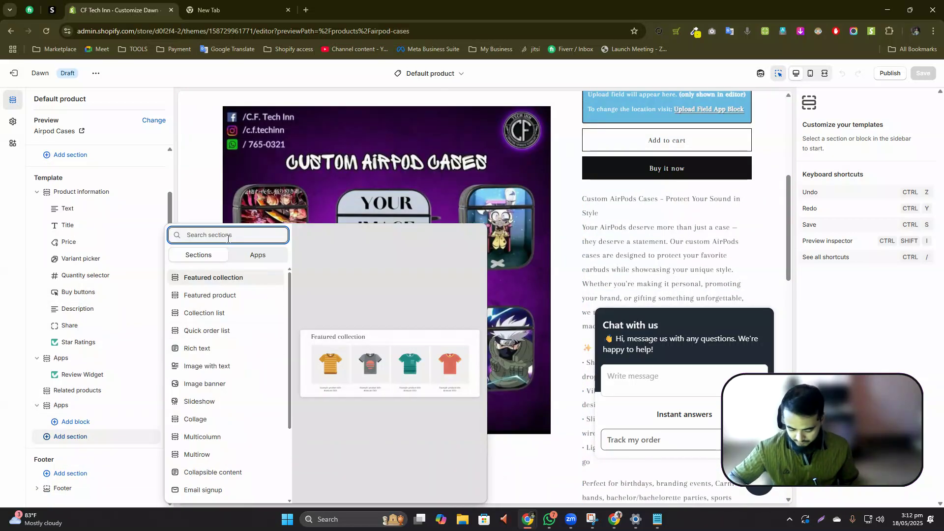
pyautogui.write('ss')
pyautogui.click(218, 277)
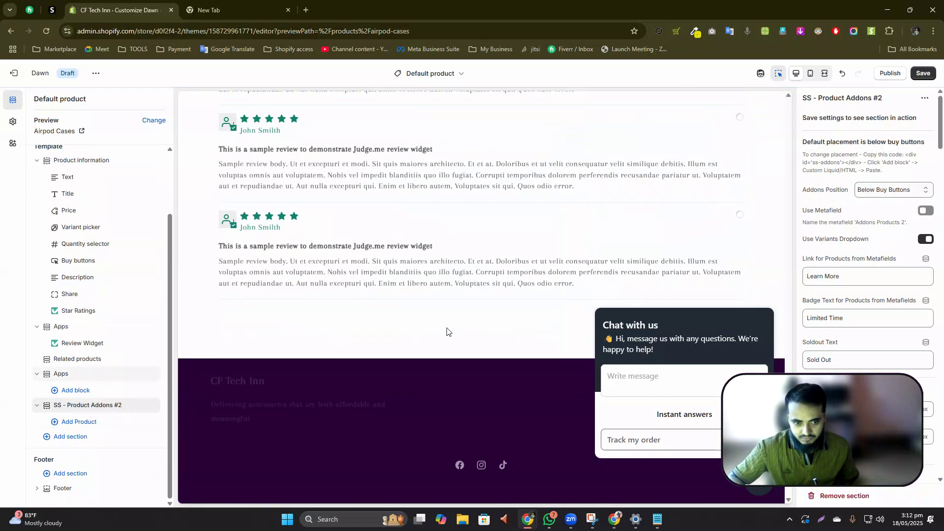
# Step: Add three Product blocks to the SS - Product Addons #2 section
pyautogui.click(89, 422)
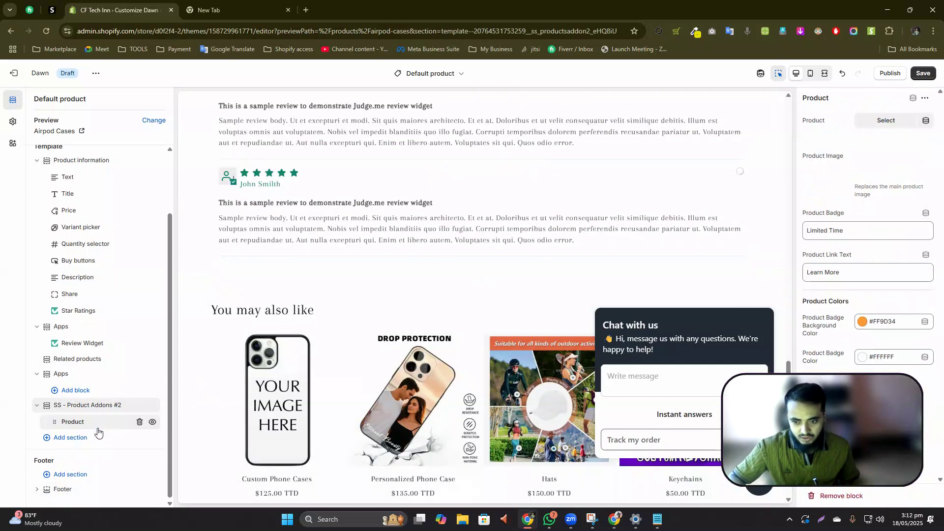
pyautogui.click(101, 437)
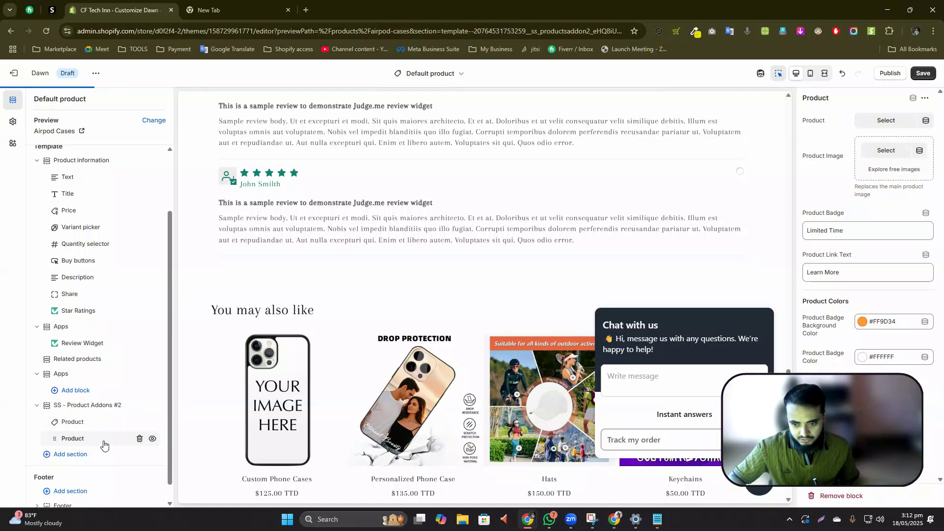
pyautogui.click(103, 445)
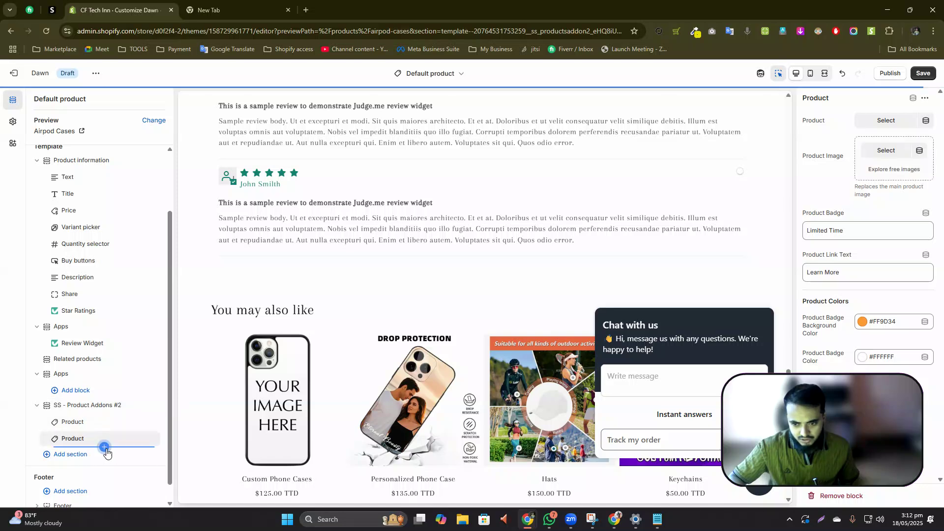
# Step: Assign the Dog Tags product to the first Product block of the add-ons section
pyautogui.click(75, 425)
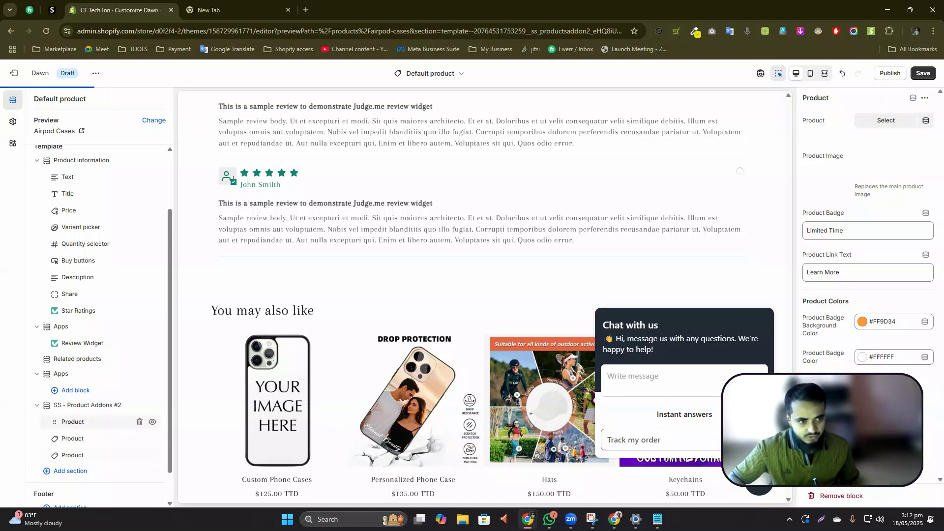
pyautogui.click(883, 123)
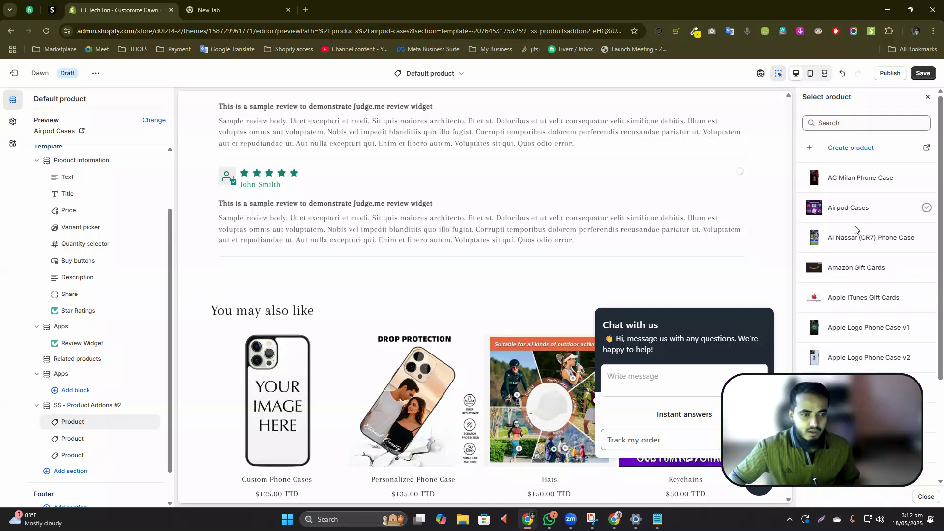
pyautogui.scroll(-3, 870, 248)
pyautogui.scroll(-10, 870, 249)
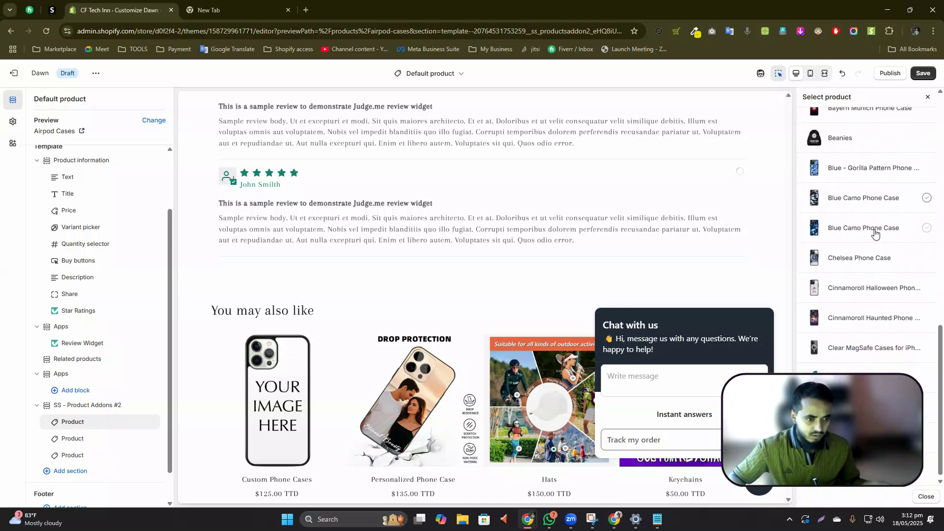
pyautogui.click(828, 242)
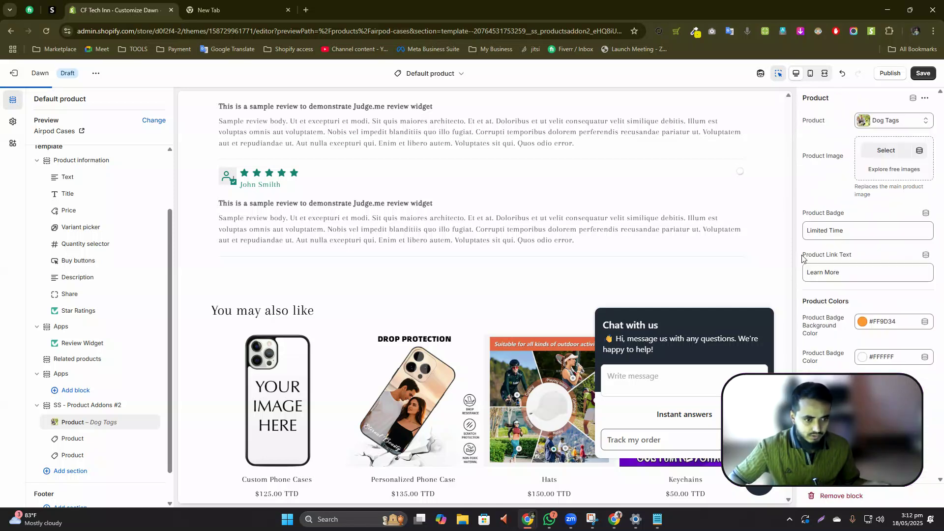
# Step: Assign the Hats product to the second Product block of the add-ons section and save the template
pyautogui.click(101, 438)
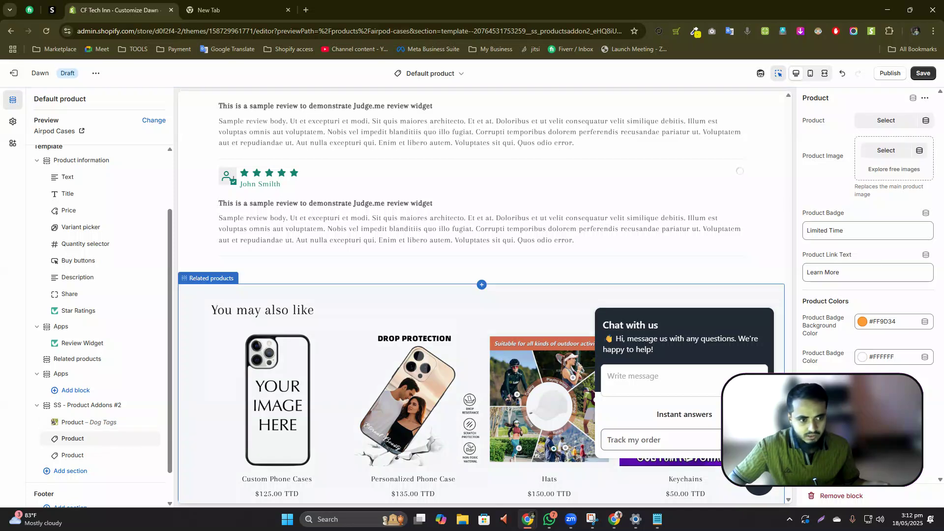
pyautogui.click(887, 123)
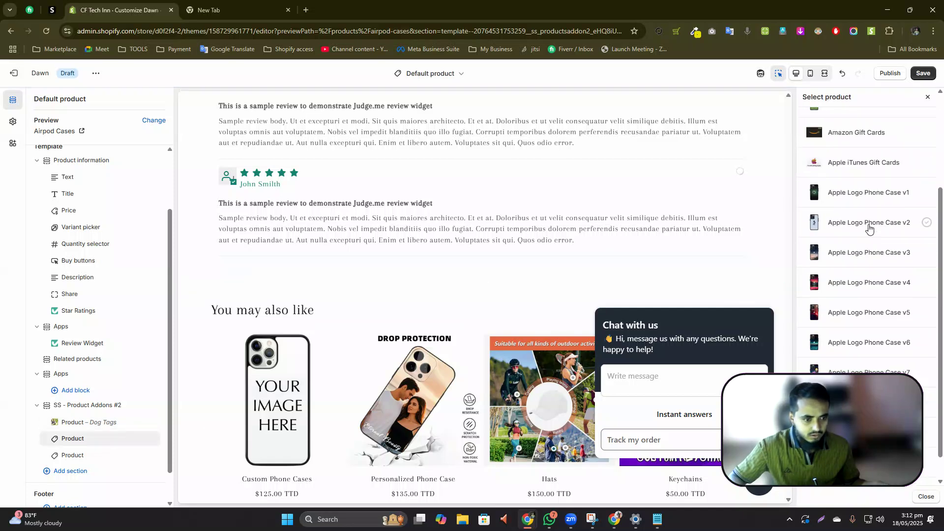
pyautogui.scroll(-8, 869, 219)
pyautogui.scroll(-5, 870, 221)
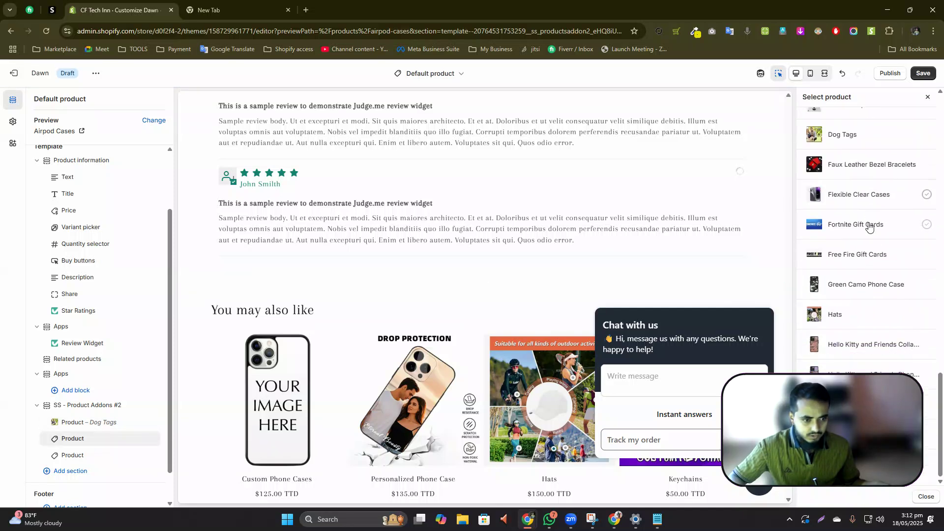
pyautogui.click(850, 327)
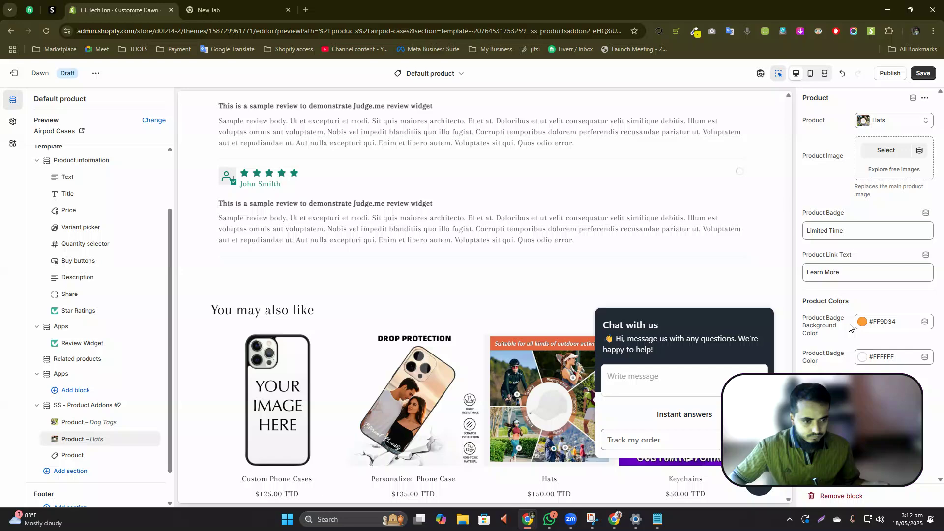
pyautogui.click(919, 76)
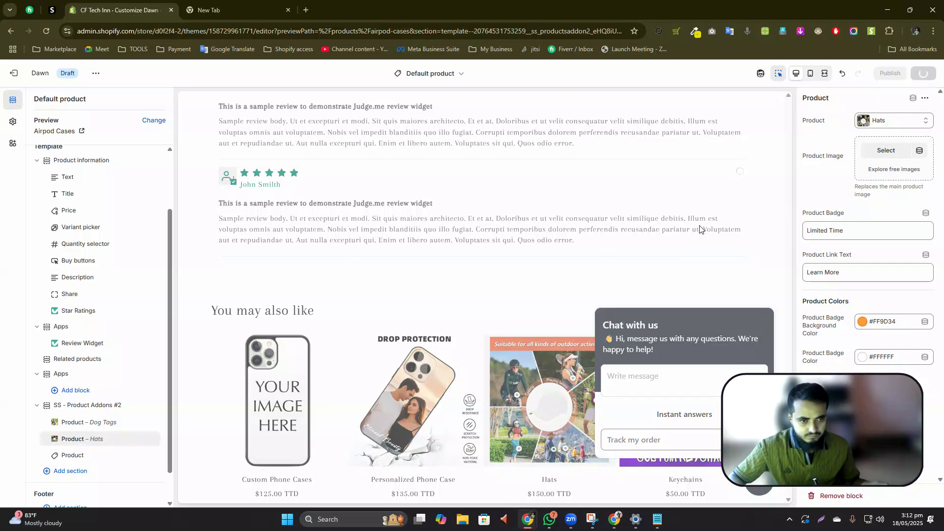
# Step: Examine the add-ons slider beneath the buy buttons in the product page preview and advance it to the second product
pyautogui.scroll(15, 611, 227)
pyautogui.scroll(-3, 609, 219)
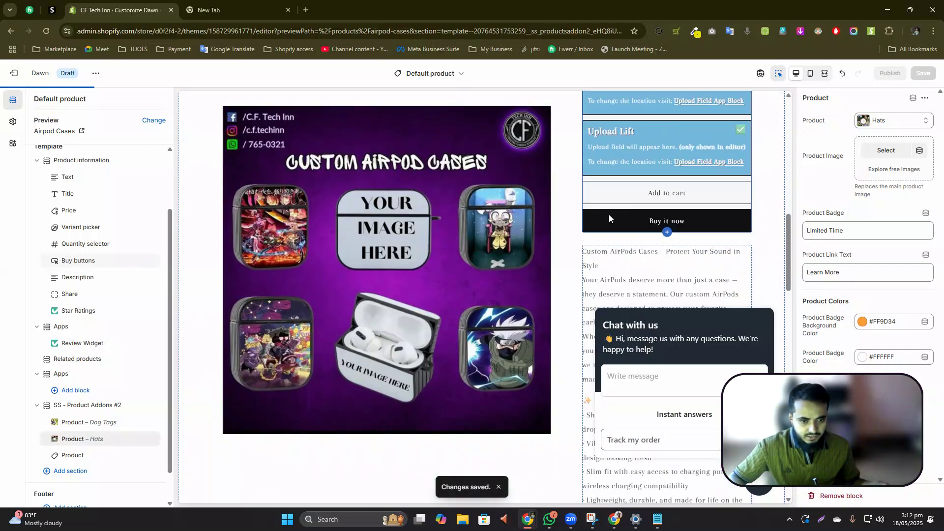
pyautogui.scroll(-5, 608, 214)
pyautogui.scroll(5, 614, 204)
pyautogui.scroll(-8, 614, 204)
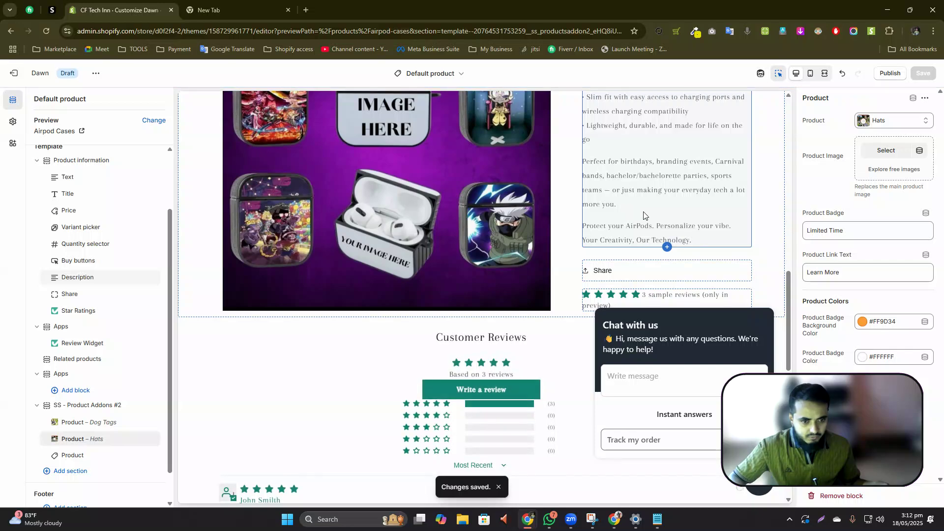
pyautogui.scroll(-4, 644, 214)
pyautogui.scroll(10, 645, 213)
pyautogui.scroll(-2, 647, 211)
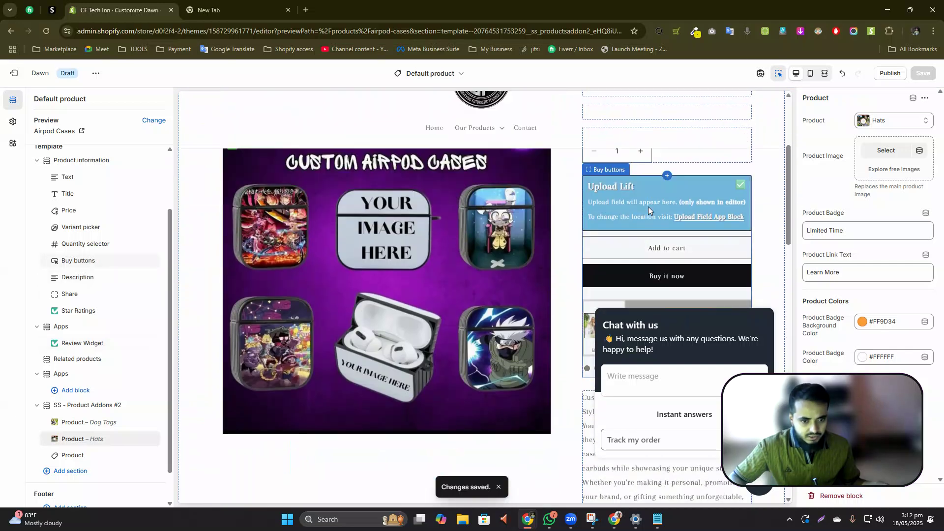
pyautogui.scroll(-3, 649, 210)
pyautogui.click(750, 242)
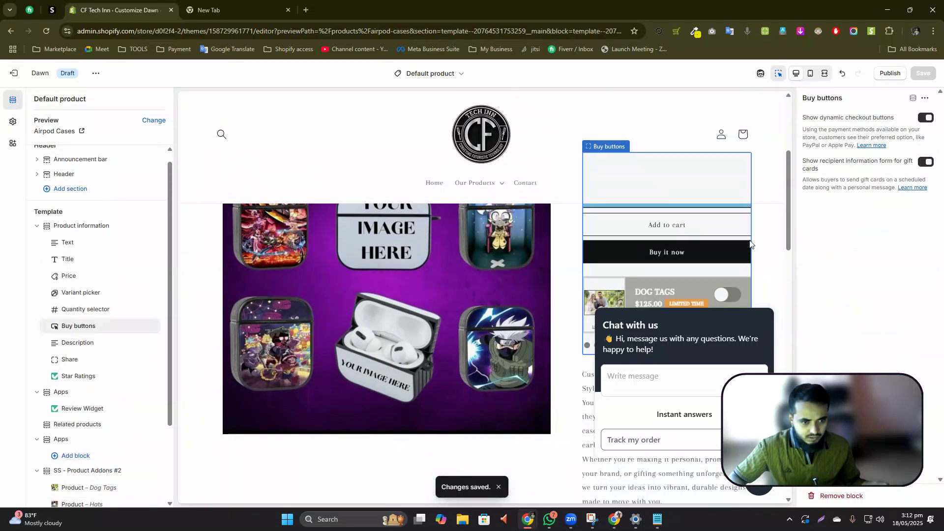
pyautogui.scroll(-6, 747, 248)
pyautogui.scroll(3, 749, 231)
pyautogui.scroll(1, 745, 208)
pyautogui.scroll(-1, 745, 208)
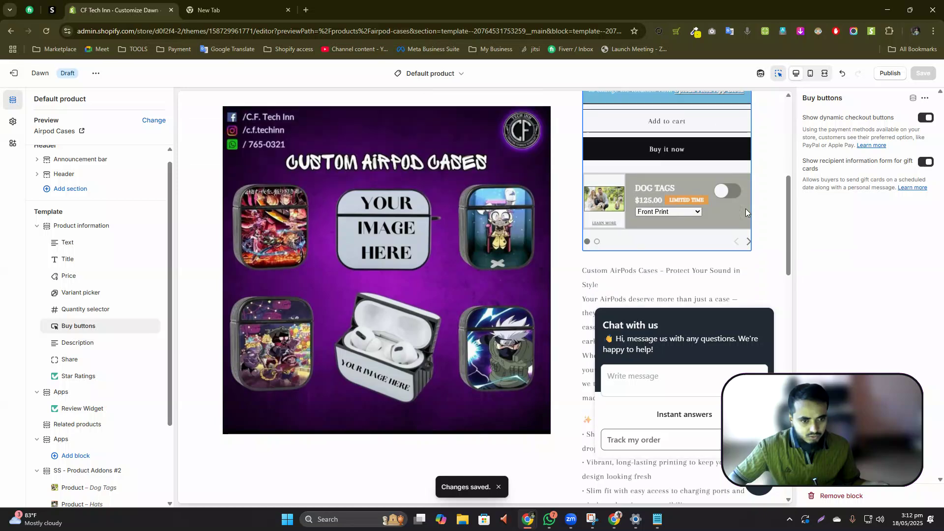
pyautogui.click(749, 242)
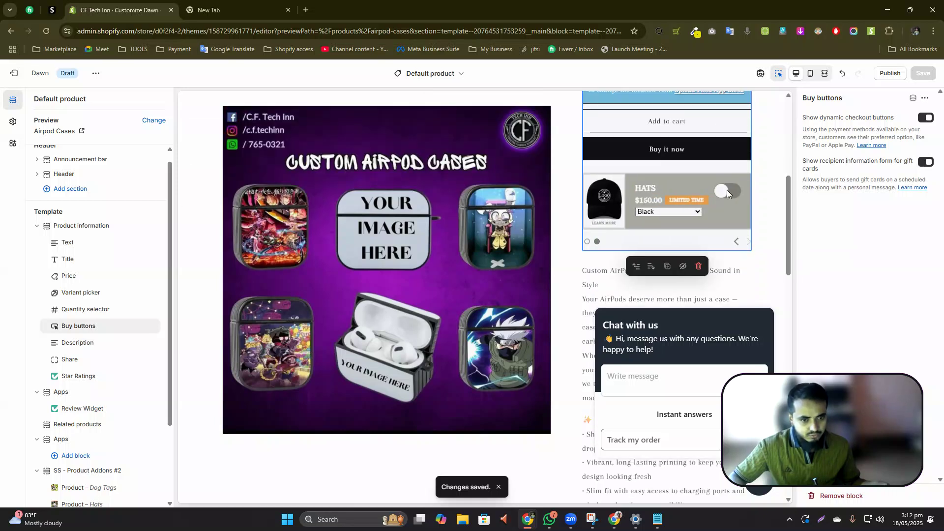
pyautogui.scroll(2, 735, 238)
pyautogui.scroll(-1, 735, 238)
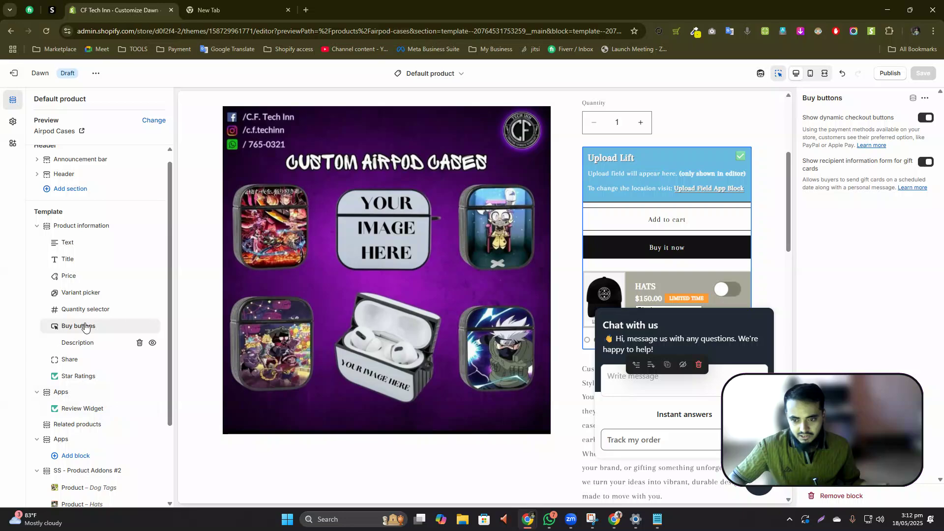
# Step: Set the Addons Position of the SS - Product Addons #2 section to Above Buy Buttons, save, and check the slider's placement
pyautogui.scroll(-2, 85, 327)
pyautogui.click(71, 375)
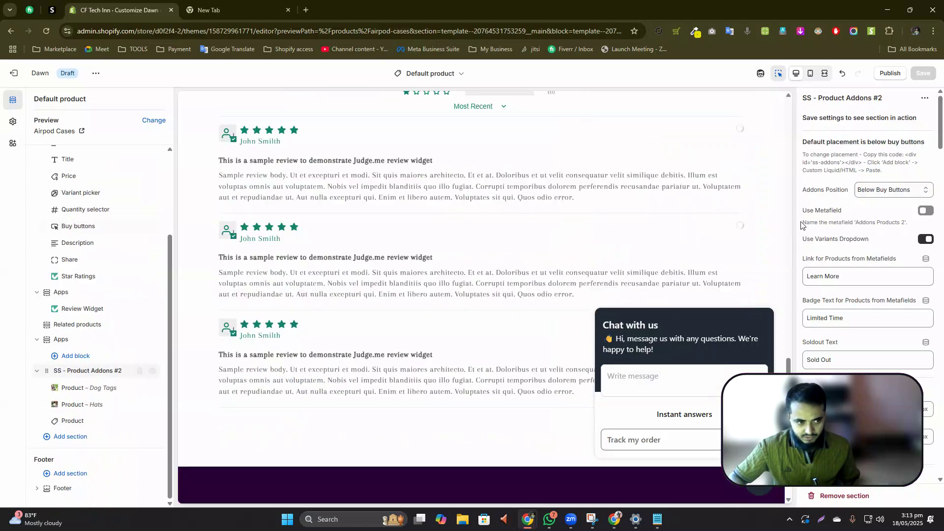
pyautogui.click(879, 189)
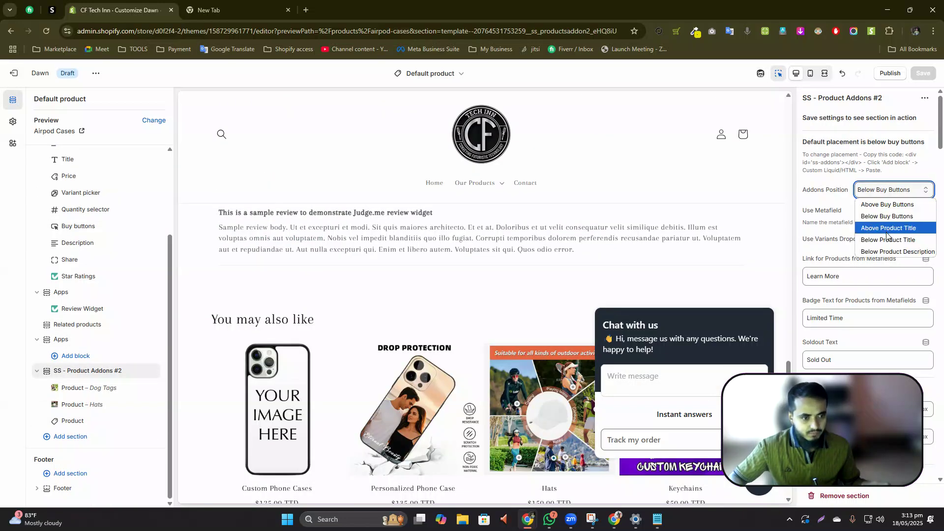
pyautogui.click(888, 227)
pyautogui.click(884, 190)
pyautogui.click(885, 204)
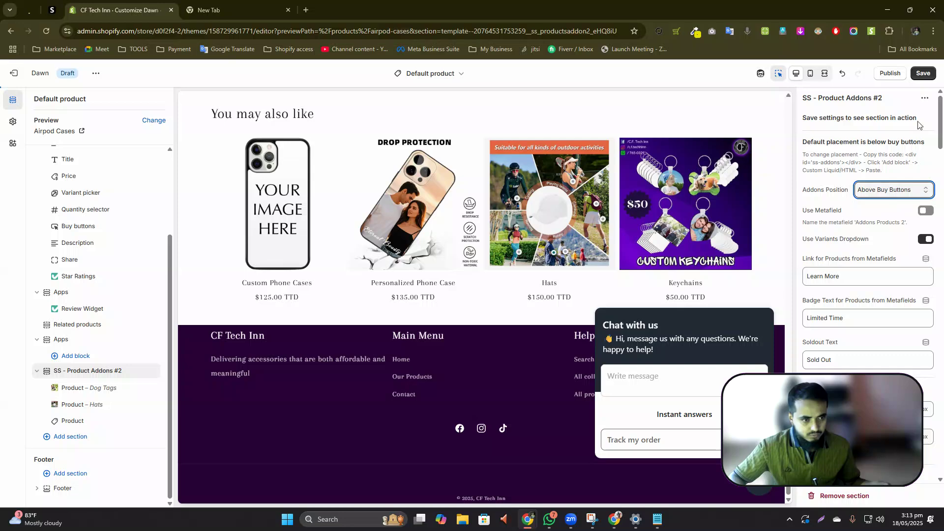
pyautogui.click(924, 73)
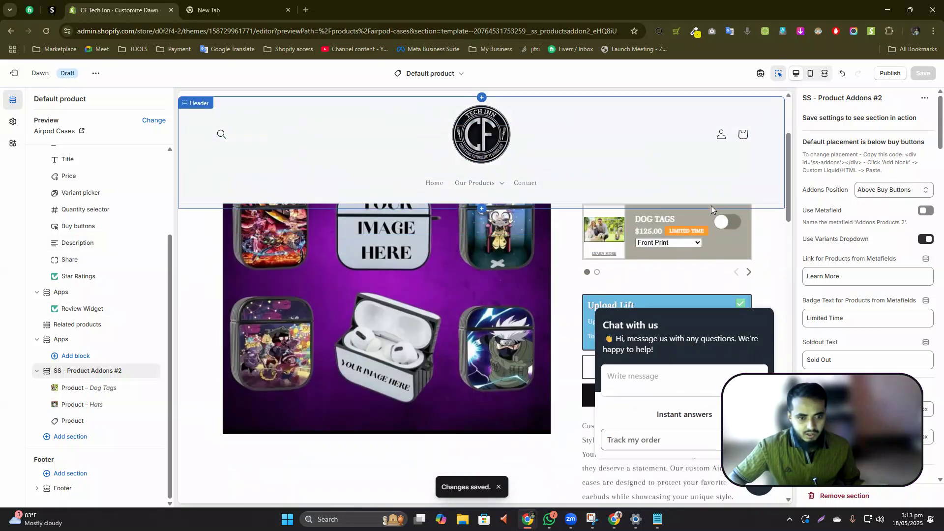
pyautogui.scroll(-2, 711, 211)
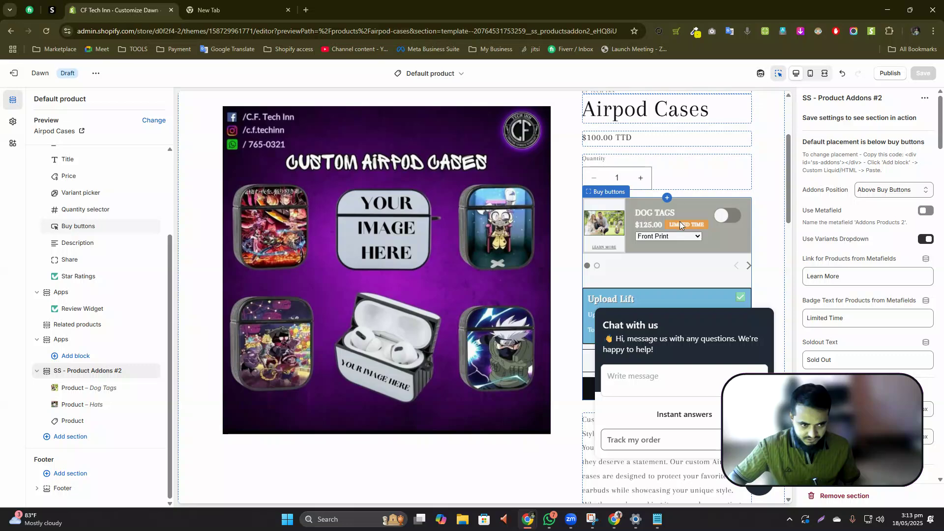
# Step: Set the Addons Position of the SS - Product Addons #2 section to Below Product Description and save the template
pyautogui.click(887, 196)
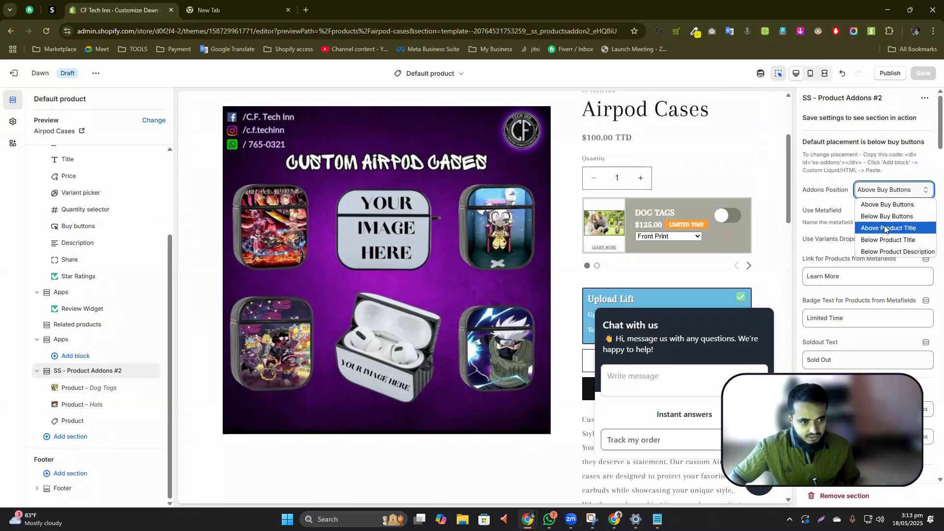
pyautogui.click(885, 218)
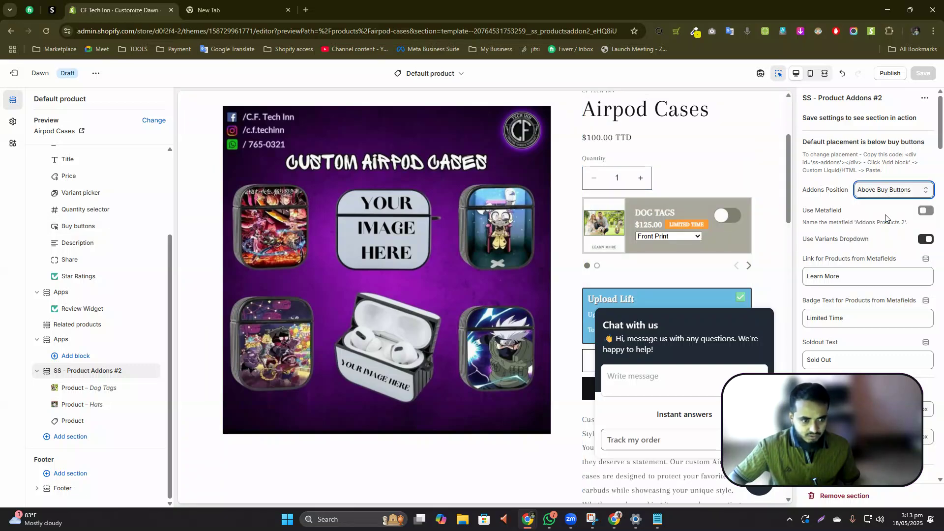
pyautogui.click(894, 189)
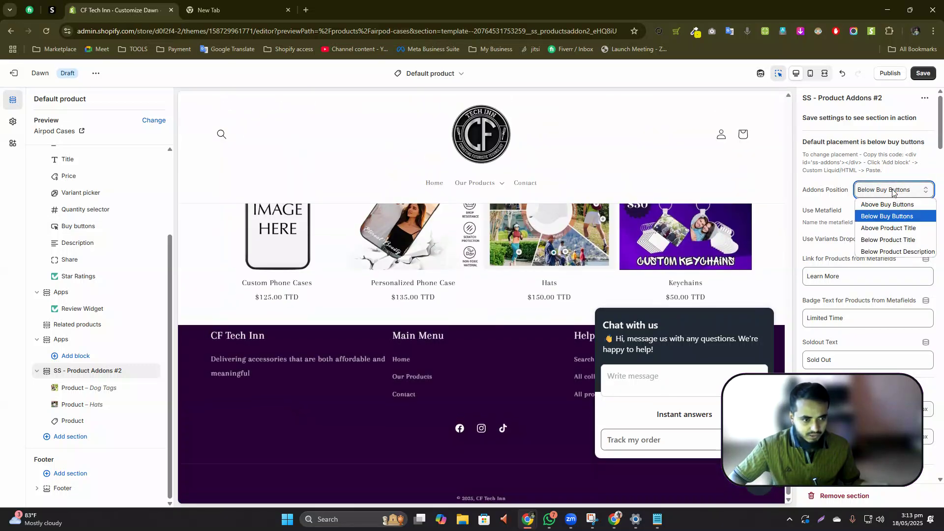
pyautogui.click(892, 249)
pyautogui.click(923, 73)
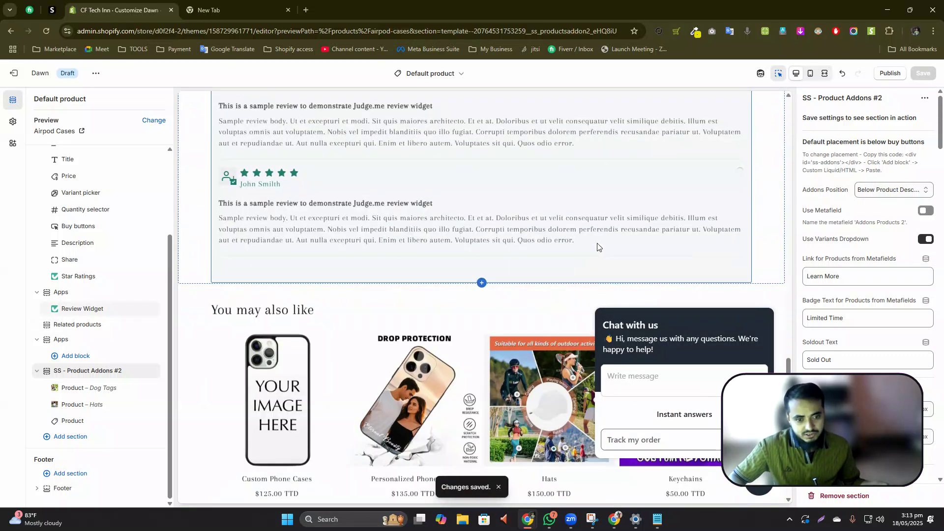
# Step: Examine the add-ons slider's placement relative to the product description in the preview, collapsing the chat widget that covers the page
pyautogui.scroll(5, 597, 248)
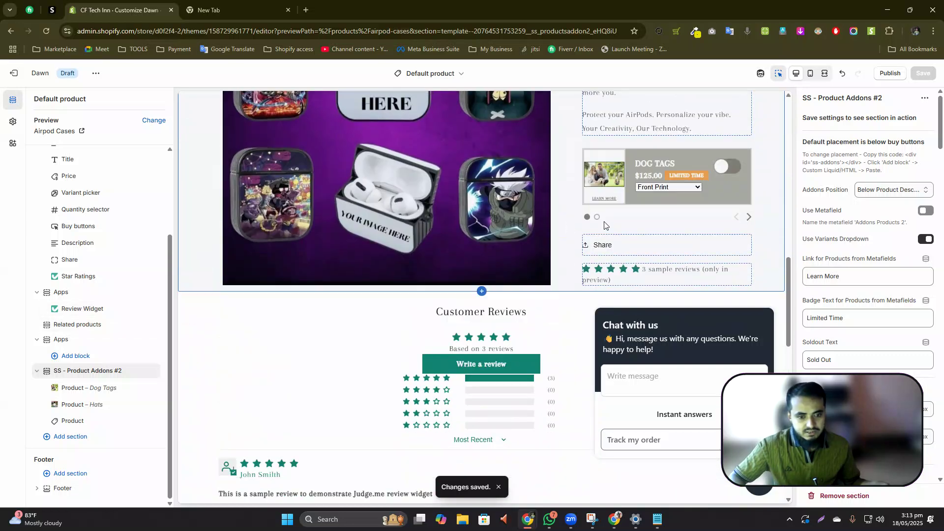
pyautogui.scroll(1, 690, 186)
pyautogui.scroll(-2, 691, 187)
pyautogui.scroll(2, 738, 183)
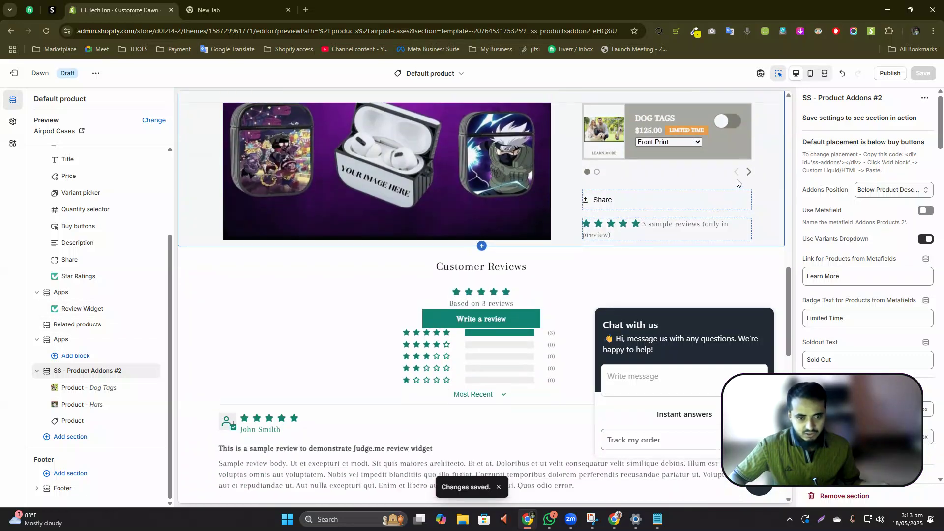
pyautogui.scroll(4, 640, 246)
pyautogui.scroll(-6, 636, 239)
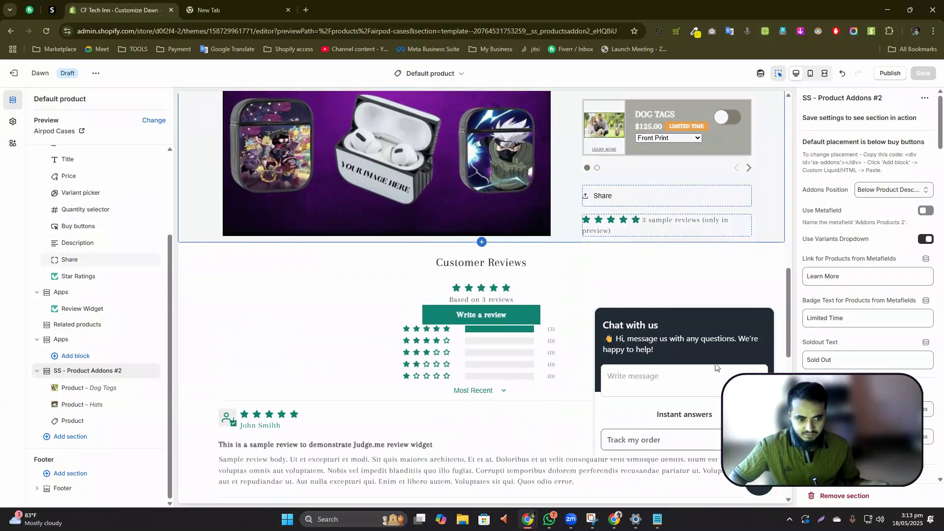
pyautogui.click(759, 481)
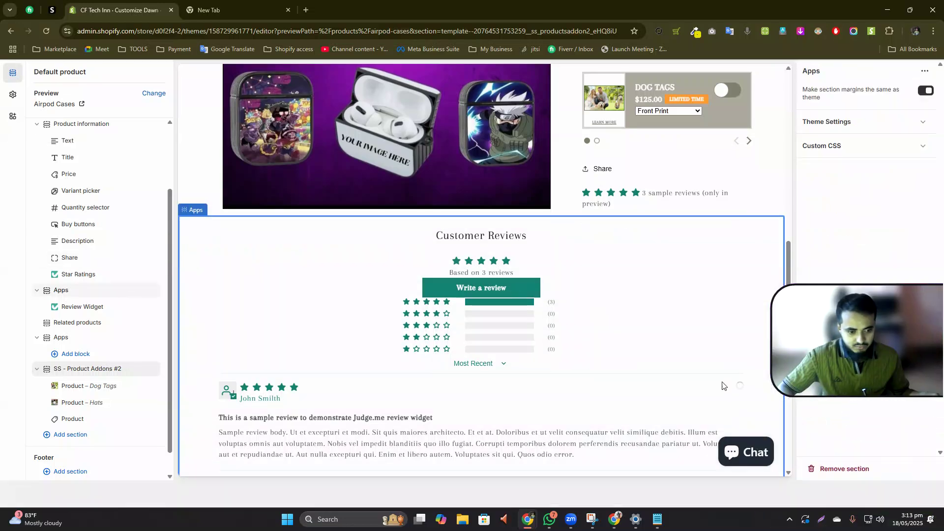
pyautogui.scroll(5, 665, 307)
pyautogui.scroll(-2, 663, 295)
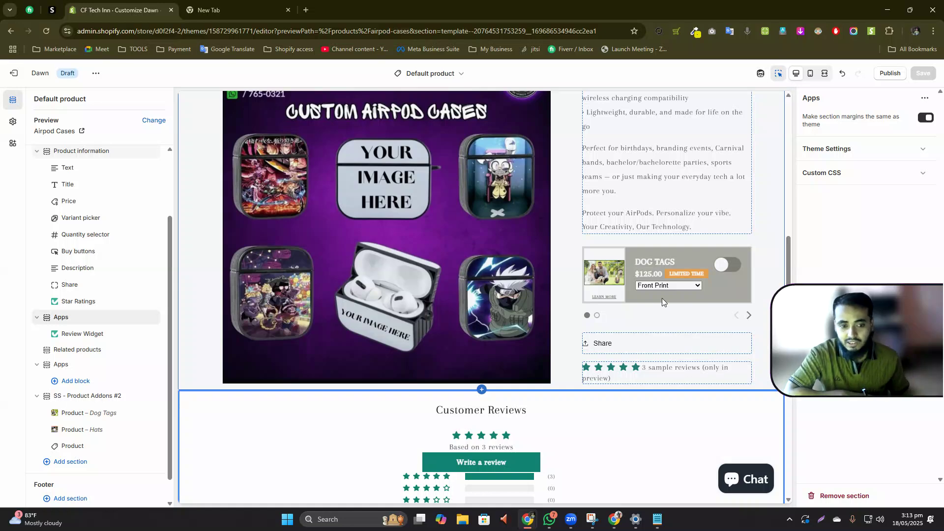
pyautogui.scroll(1, 659, 301)
pyautogui.scroll(4, 649, 313)
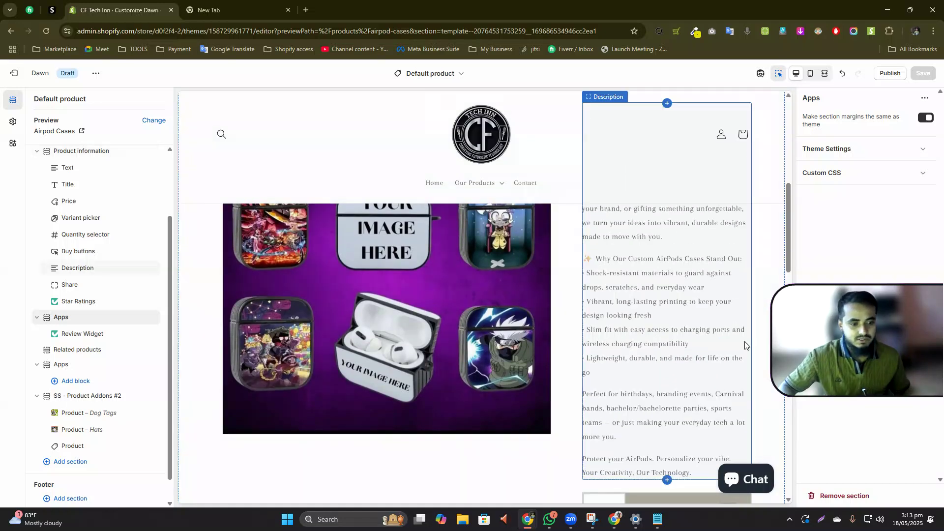
pyautogui.scroll(3, 688, 320)
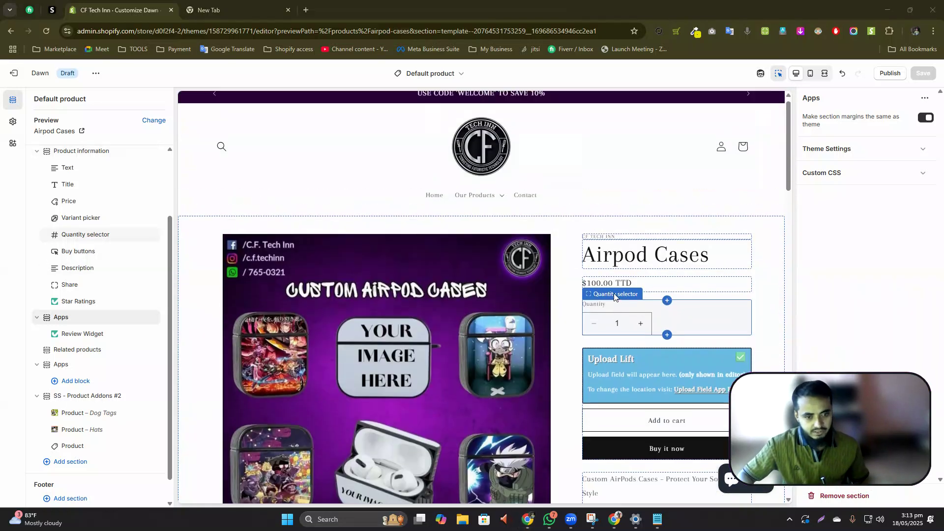
pyautogui.scroll(-4, 613, 295)
pyautogui.scroll(-1, 613, 295)
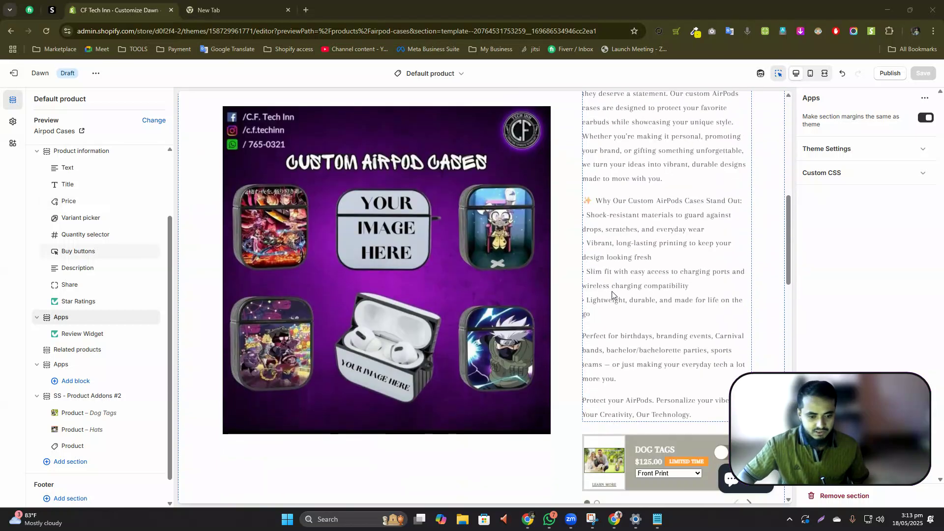